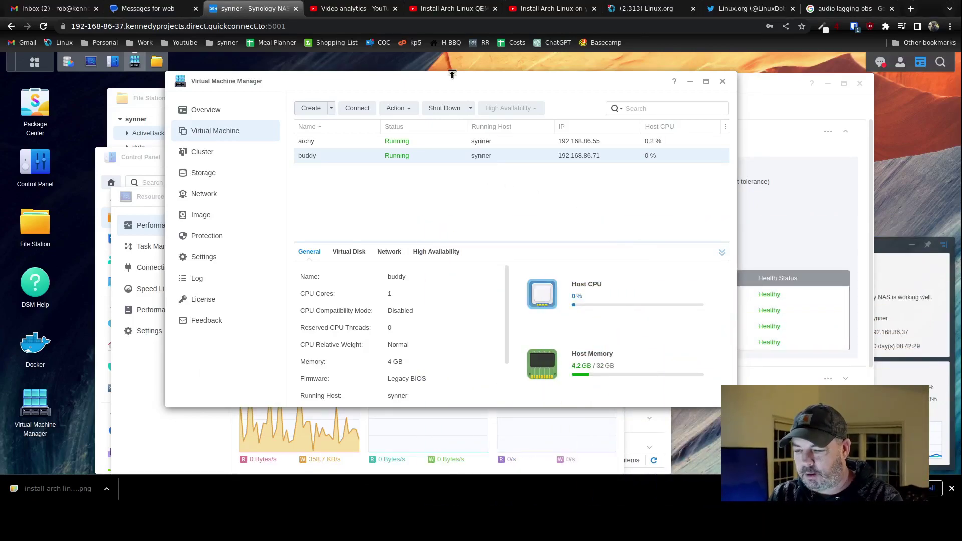
# Switch from the Synology DSM tab to the Linux.org homepage tab.
pyautogui.click(669, 10)
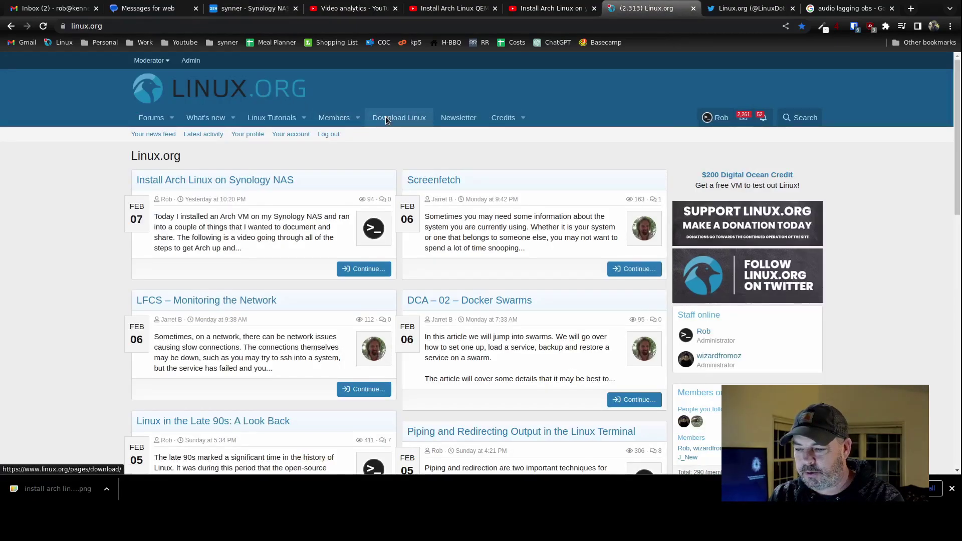
# Go from Linux.org's downloads to the Ubuntu Server 22.04.1 LTS download page, then return to Synology.
pyautogui.click(399, 117)
pyautogui.scroll(-3, 449, 293)
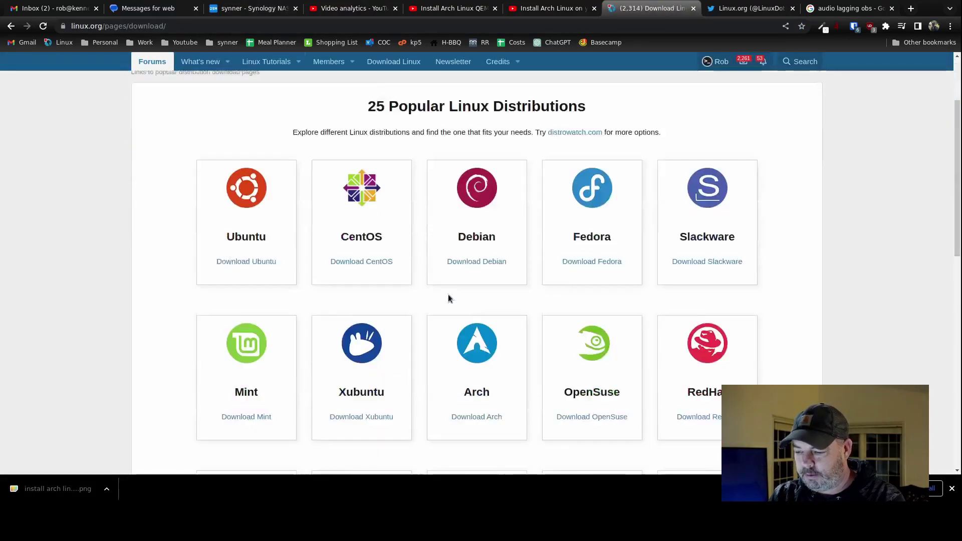
pyautogui.click(238, 211)
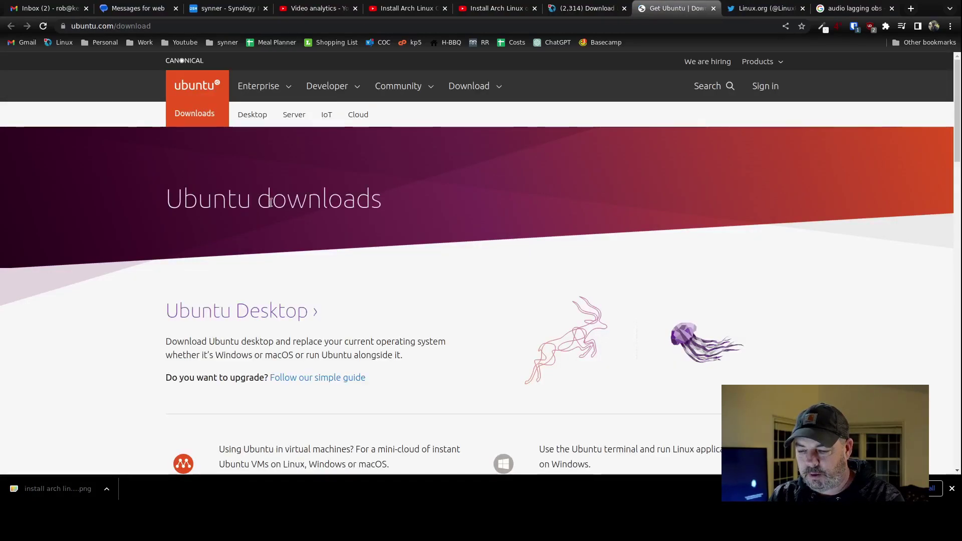
pyautogui.scroll(-7, 366, 271)
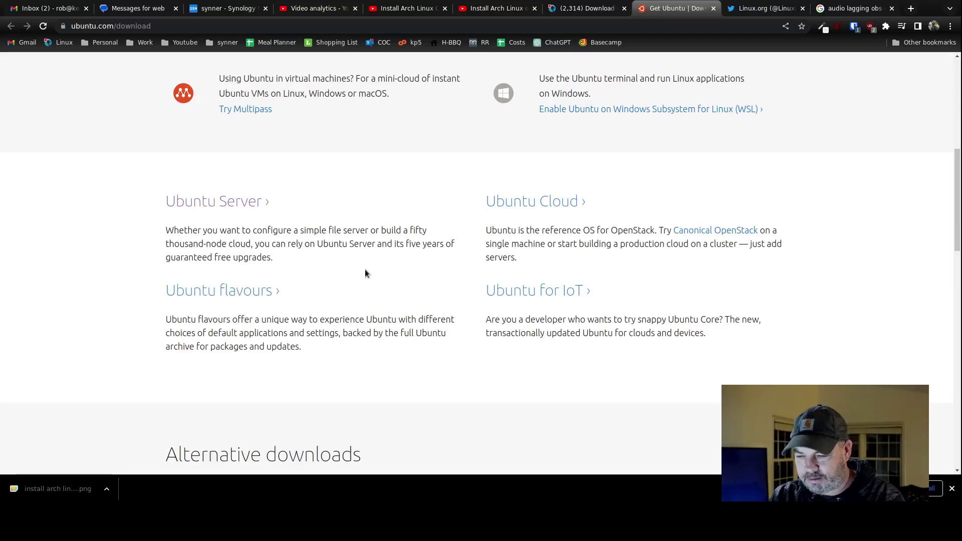
pyautogui.click(222, 200)
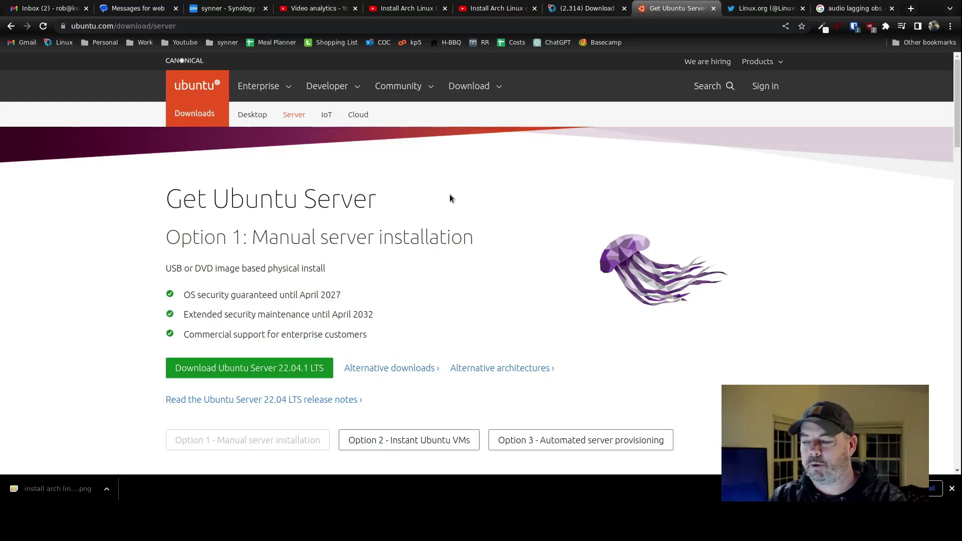
pyautogui.click(235, 8)
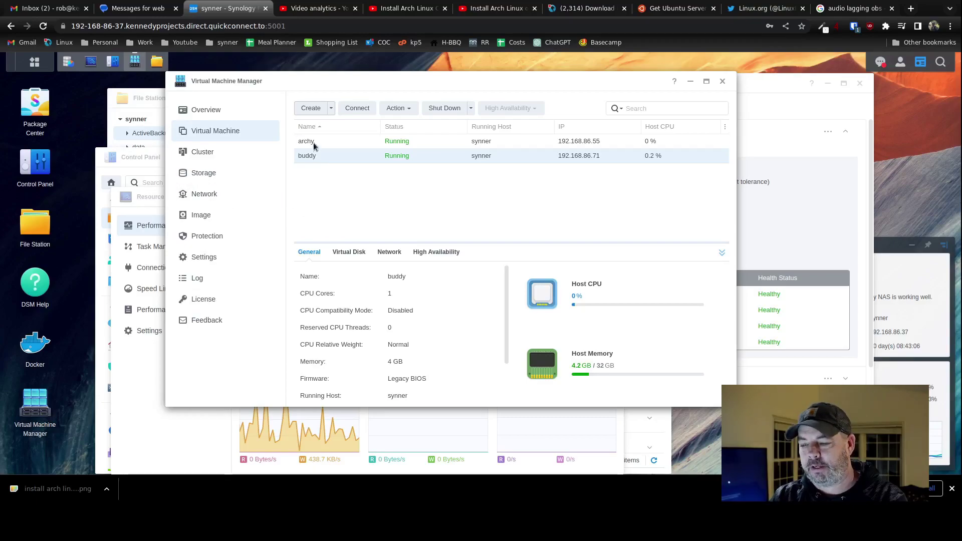
# Start a new Linux virtual machine and accept the default storage location.
pyautogui.click(308, 108)
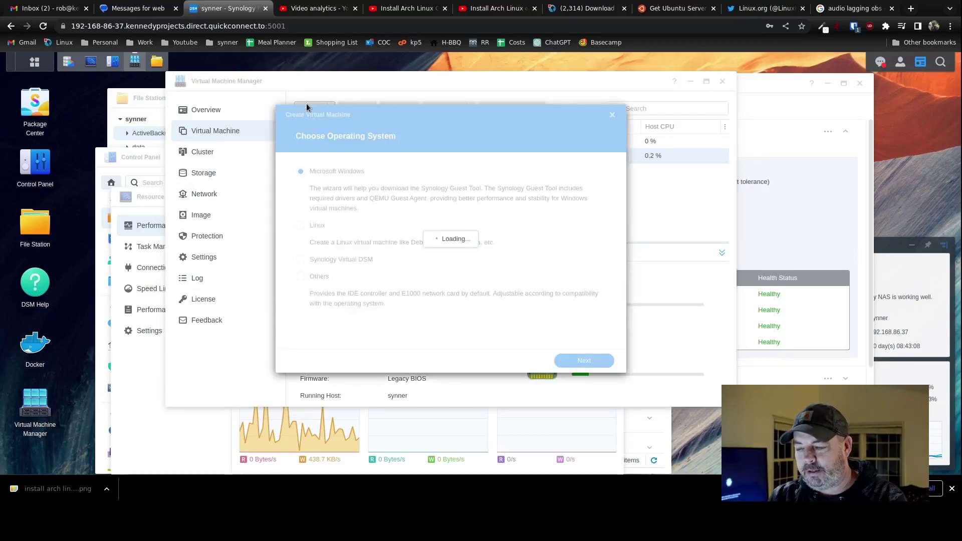
pyautogui.click(301, 226)
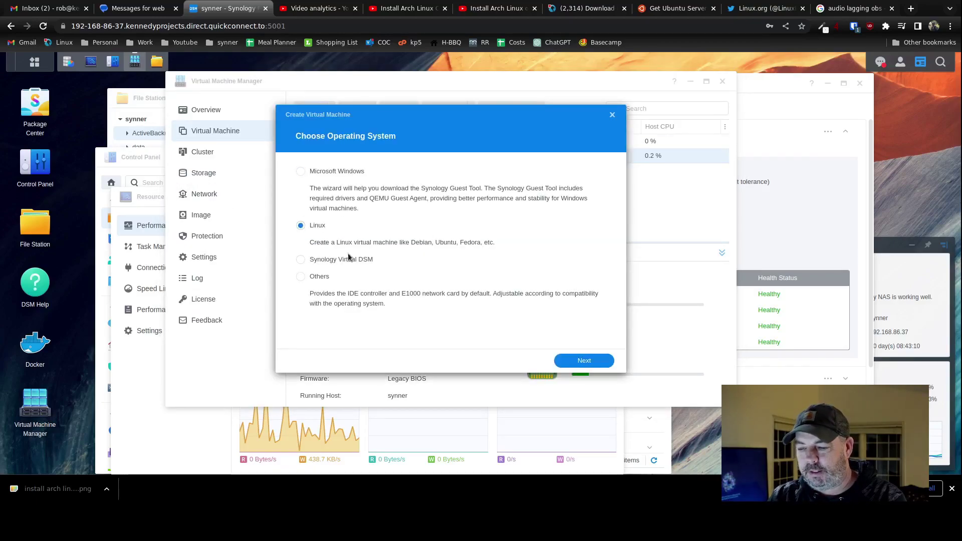
pyautogui.click(573, 365)
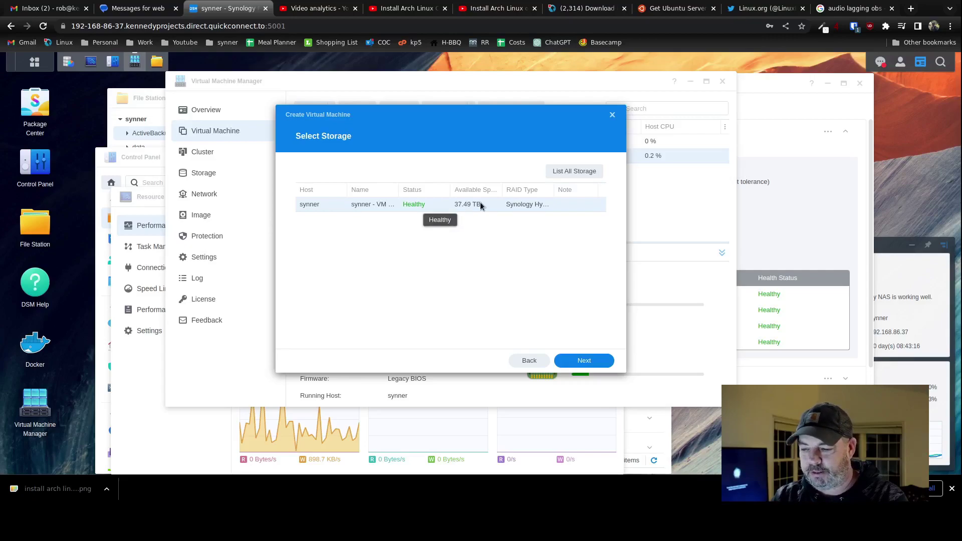
pyautogui.click(577, 361)
# Name the VM ubuntu-server and give it 8 GB memory and a vga video card.
pyautogui.click(440, 172)
pyautogui.write('ubuntu-serv')
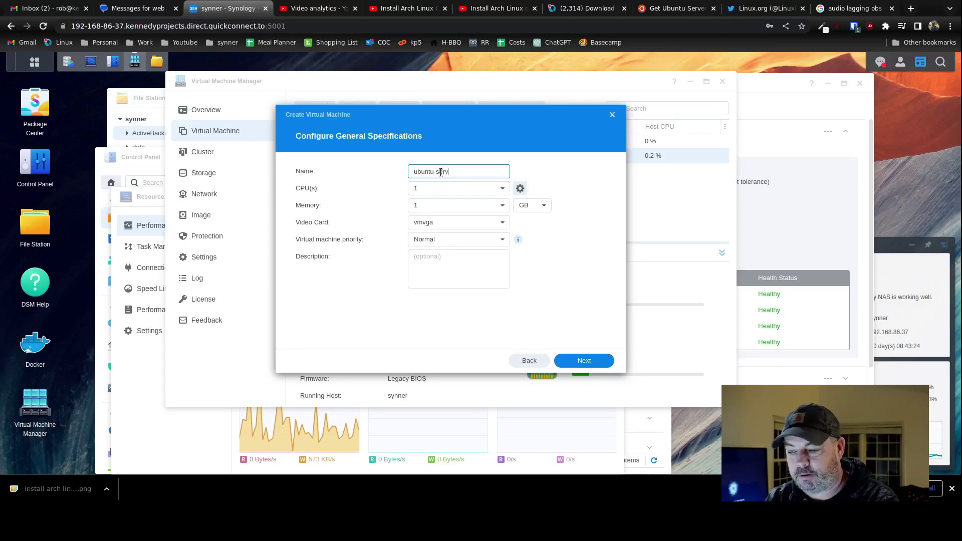
pyautogui.doubleClick(445, 201)
pyautogui.write('8')
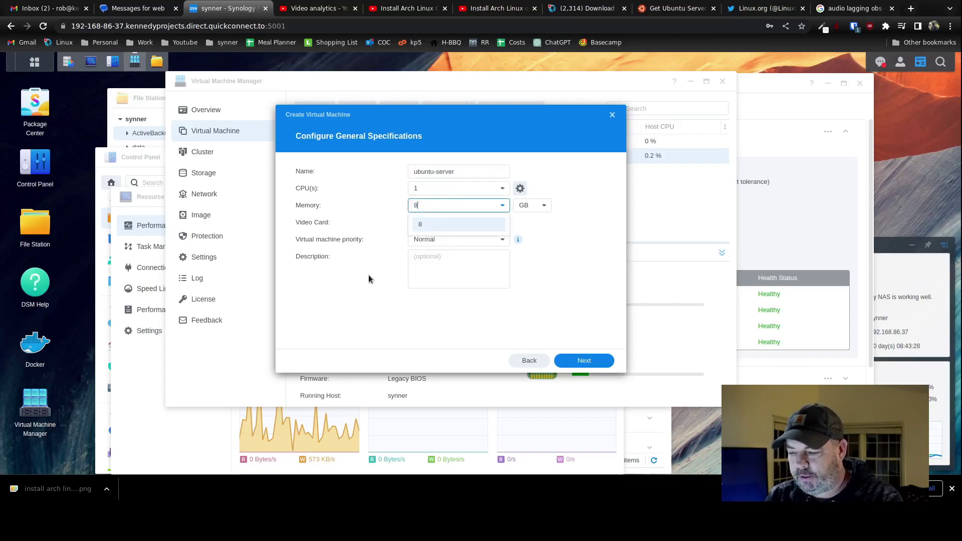
pyautogui.click(361, 284)
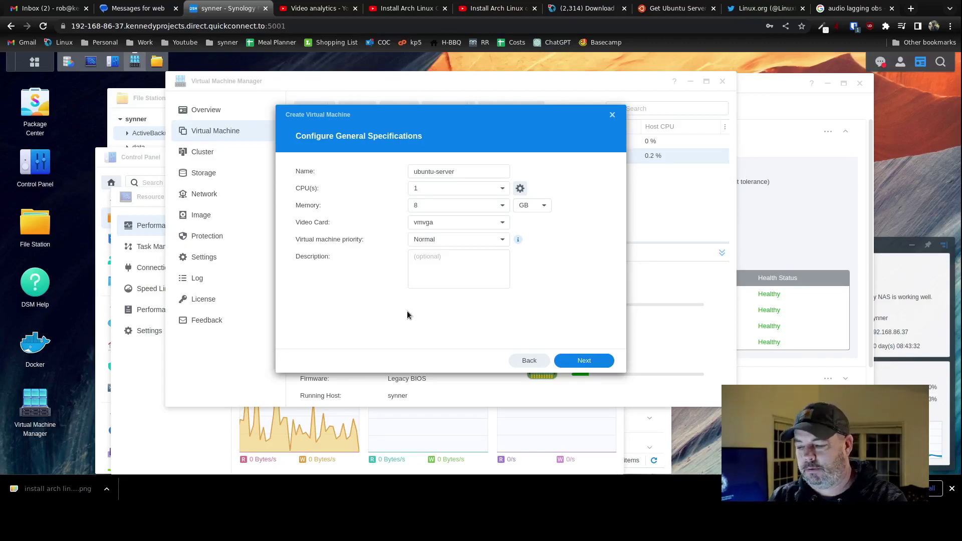
pyautogui.click(460, 221)
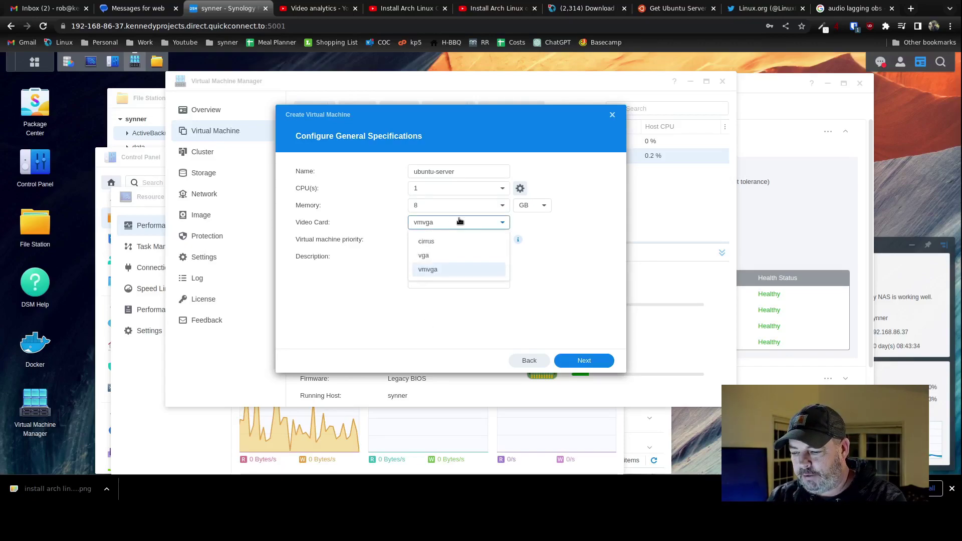
pyautogui.click(439, 255)
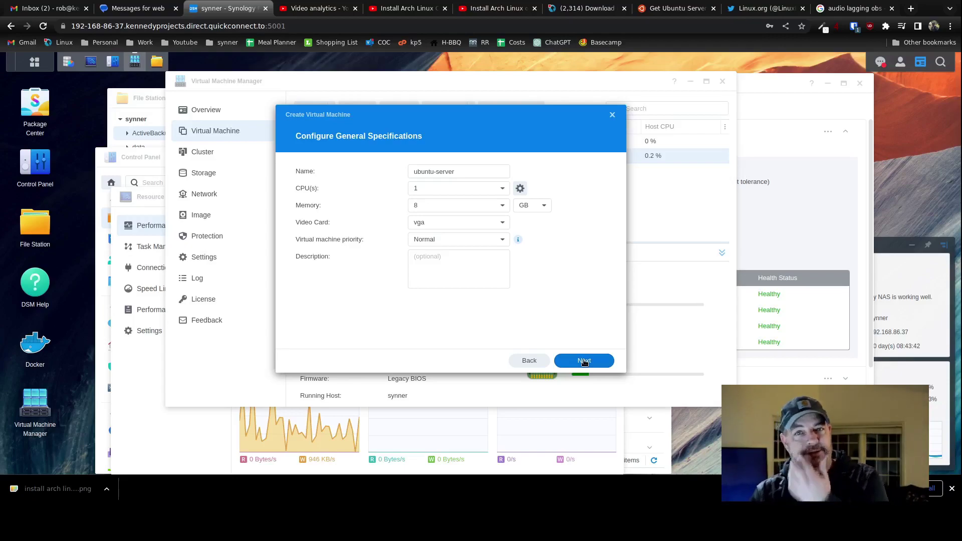
# Make Virtual Disk 1 250 GB and keep the default network settings.
pyautogui.click(584, 361)
pyautogui.click(434, 171)
pyautogui.write('250')
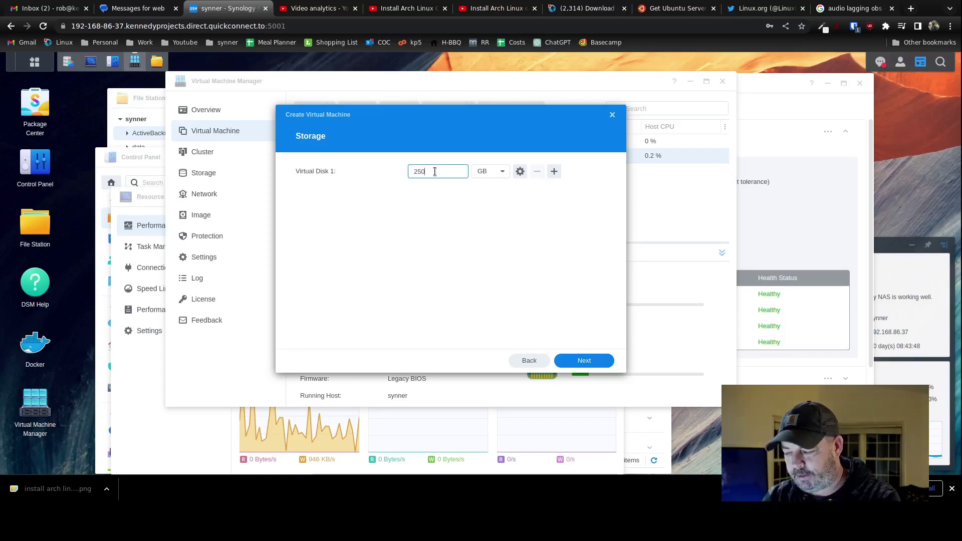
pyautogui.click(551, 299)
pyautogui.click(591, 364)
pyautogui.click(591, 365)
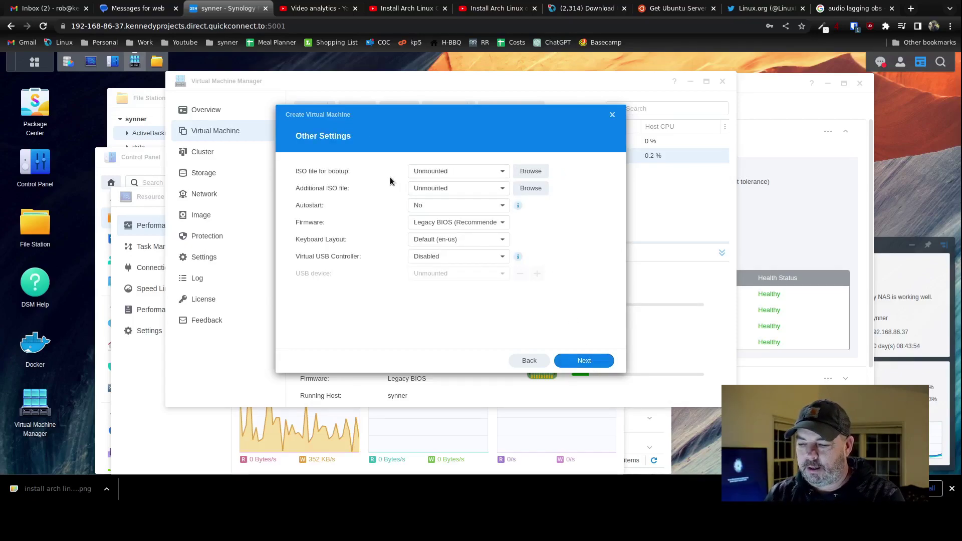
# Boot from the Ubuntu 22.04.1 live-server ISO in files/stuff and grant one user power permission.
pyautogui.click(531, 172)
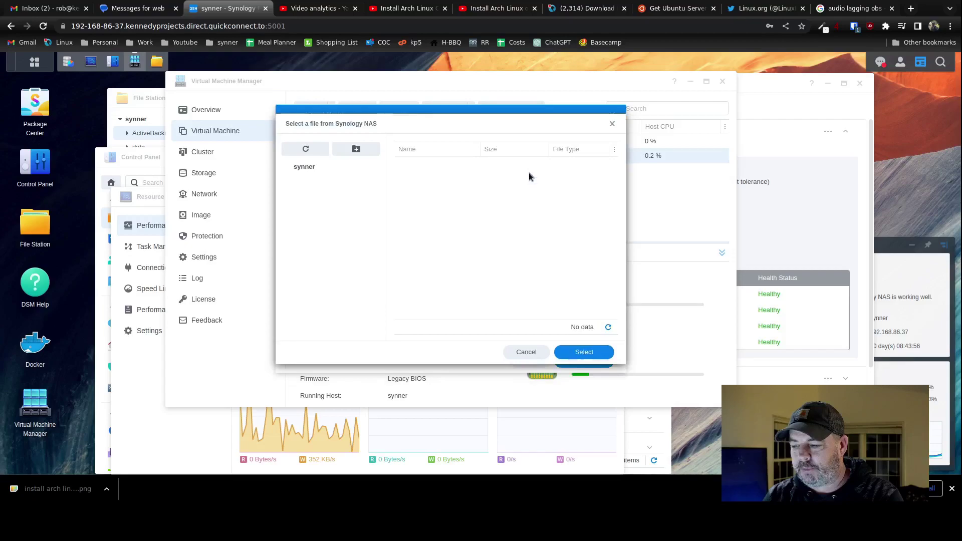
pyautogui.click(308, 223)
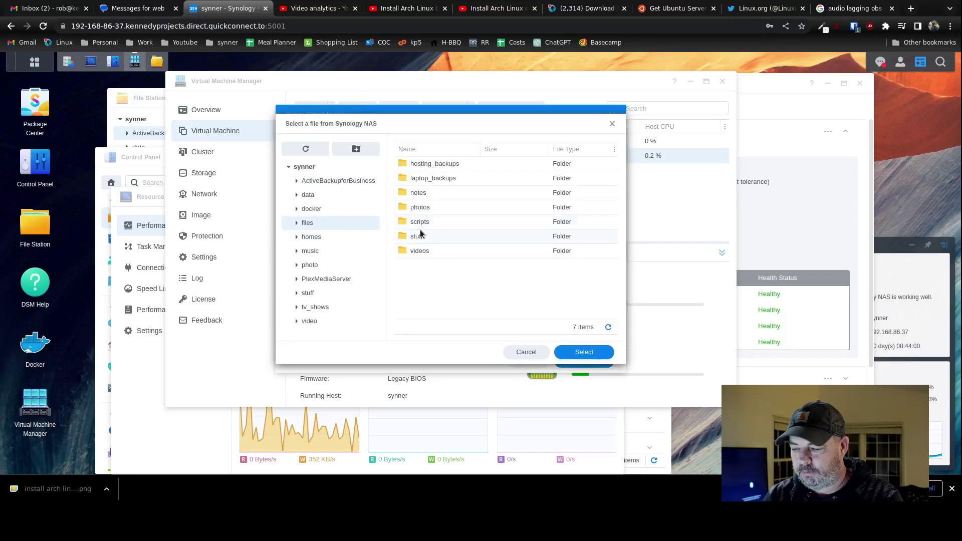
pyautogui.doubleClick(420, 237)
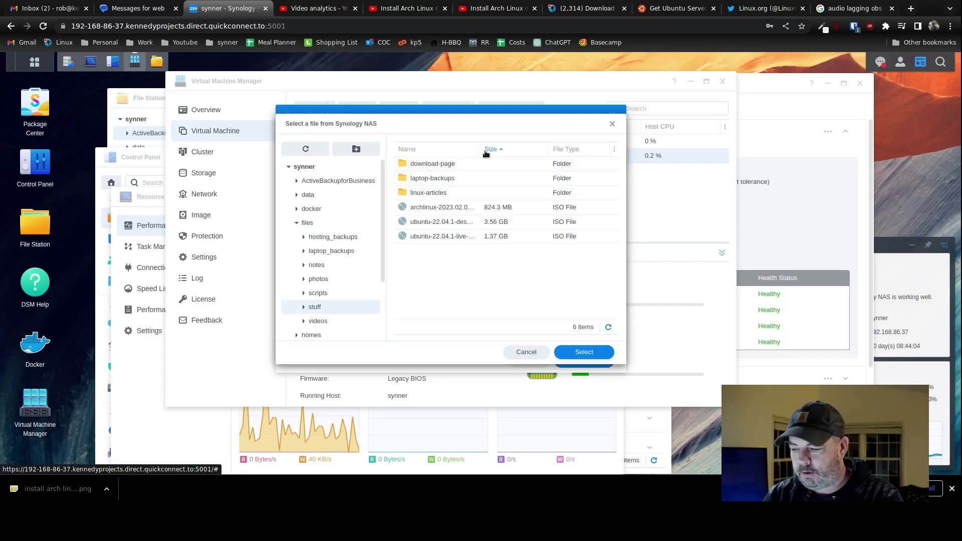
pyautogui.moveTo(481, 150); pyautogui.dragTo(504, 150)
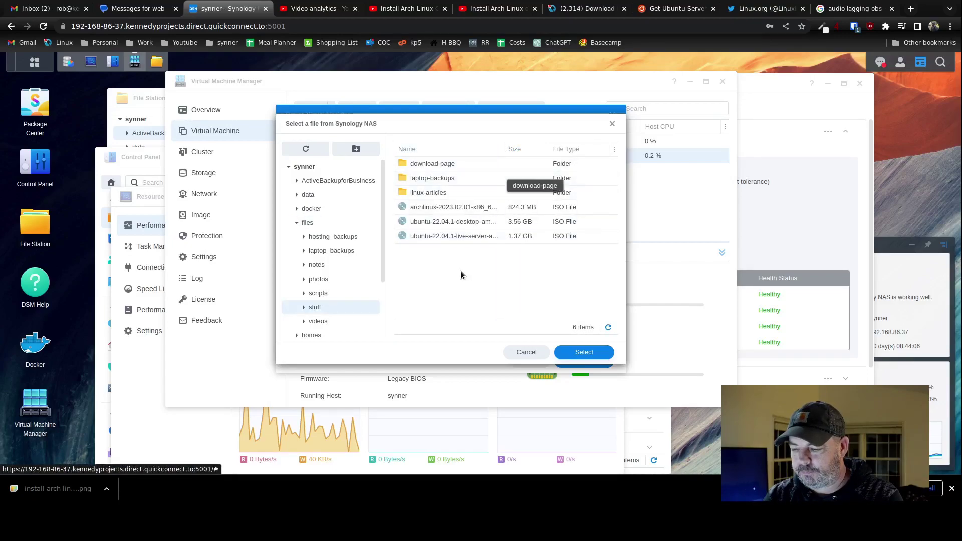
pyautogui.doubleClick(447, 235)
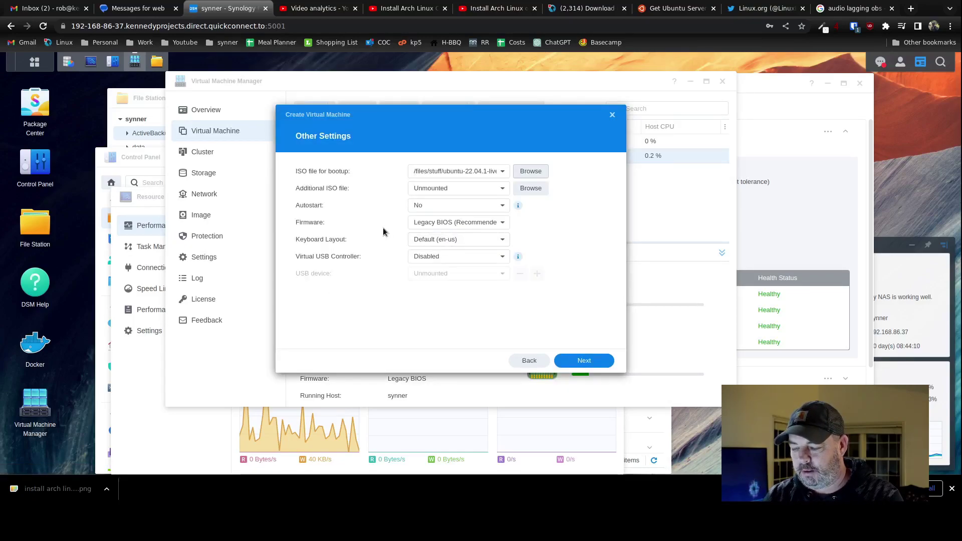
pyautogui.click(587, 361)
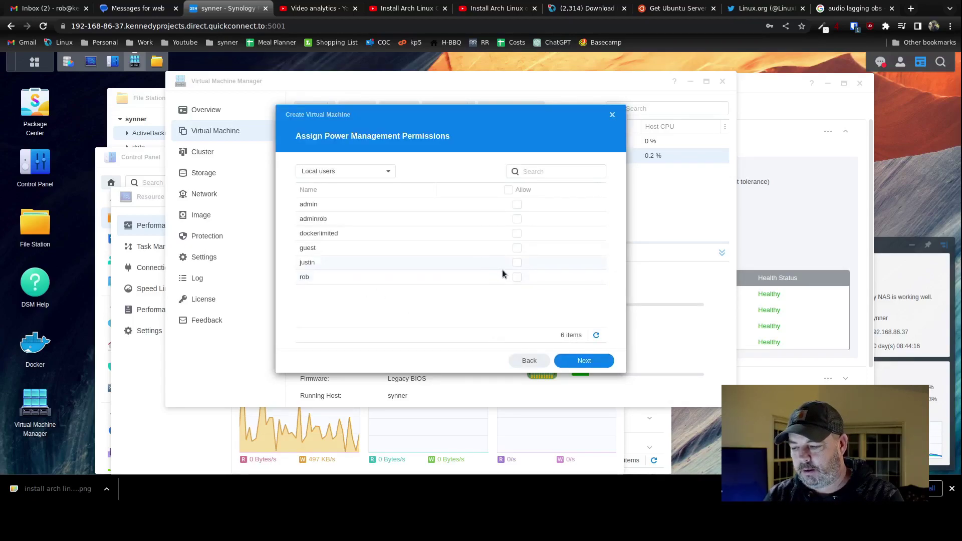
pyautogui.click(517, 277)
pyautogui.click(578, 362)
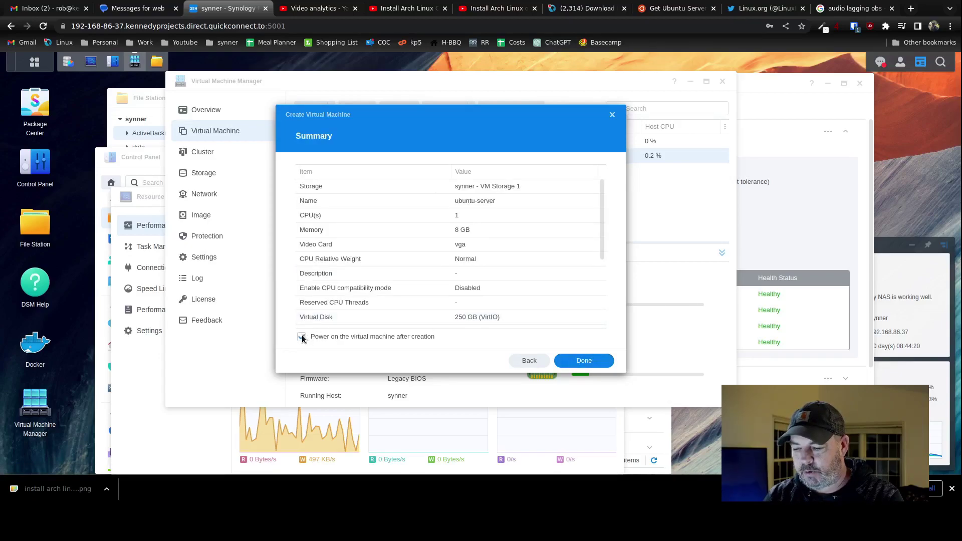
# Finish the wizard, select the new ubuntu-server VM and open its noVNC console.
pyautogui.click(581, 361)
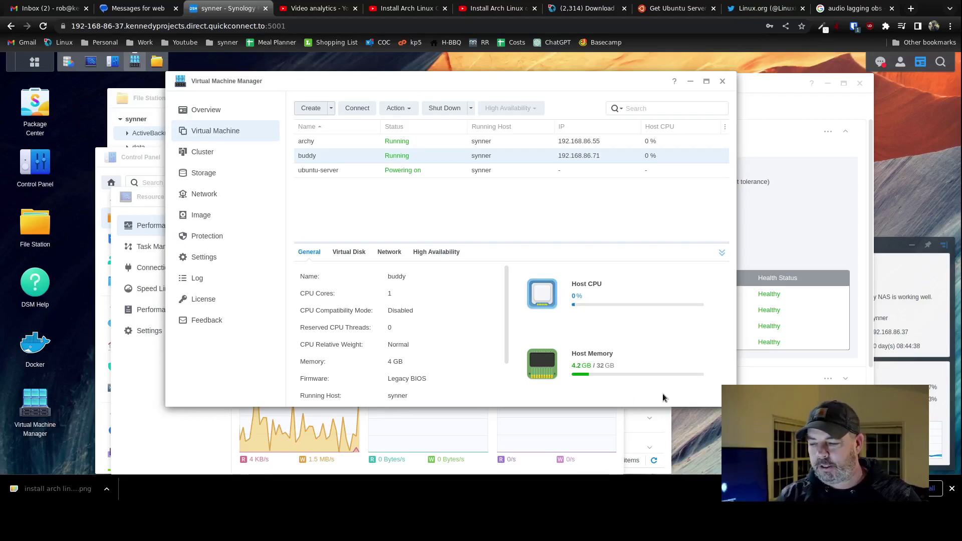
pyautogui.click(400, 170)
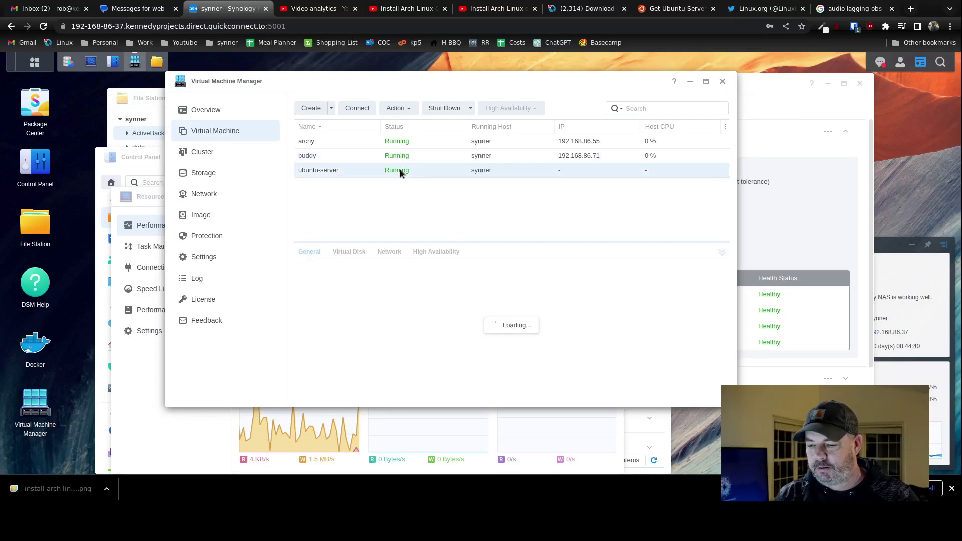
pyautogui.click(352, 109)
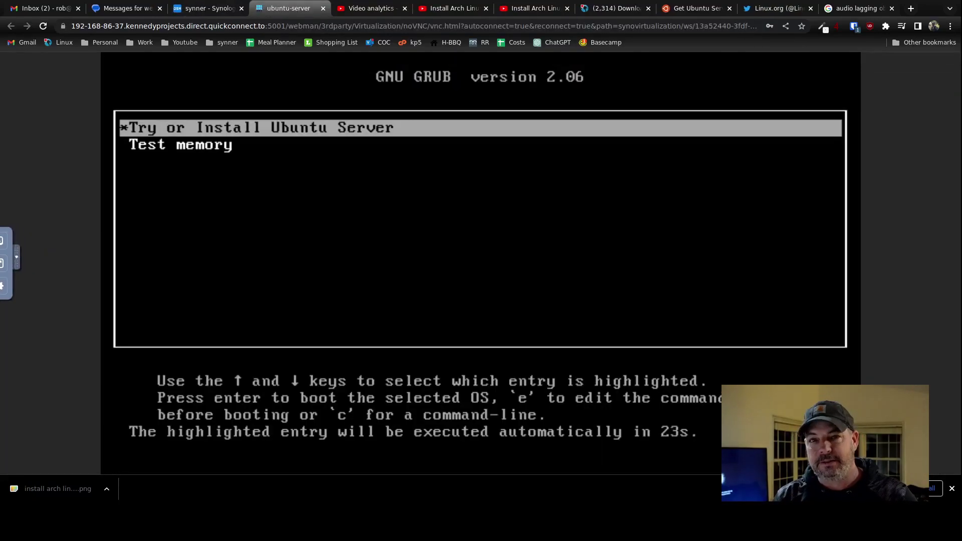
# Boot 'Try or Install Ubuntu Server' from the GRUB menu.
pyautogui.press('Return')
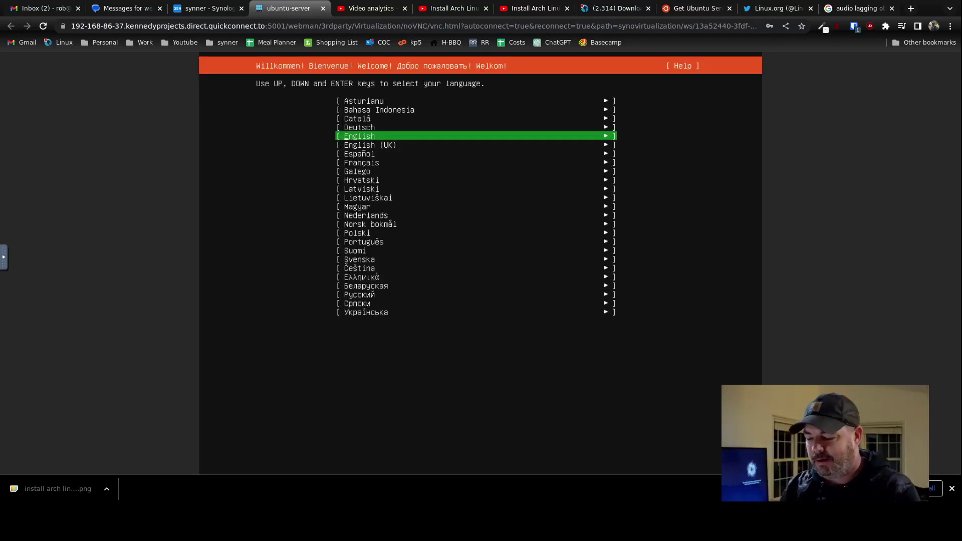
# Choose English as the installer language and update to the newer installer version.
pyautogui.press('Return')
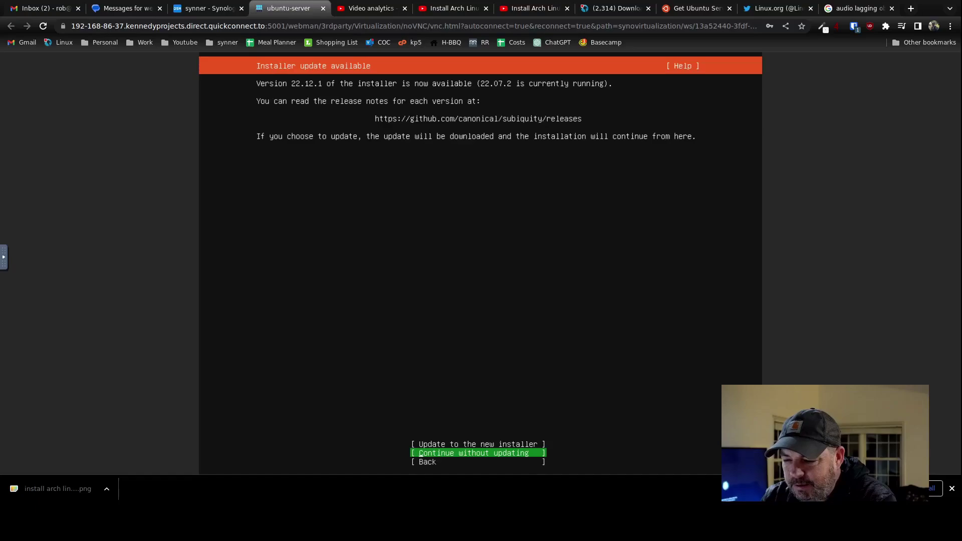
pyautogui.press('Up')
pyautogui.press('Return')
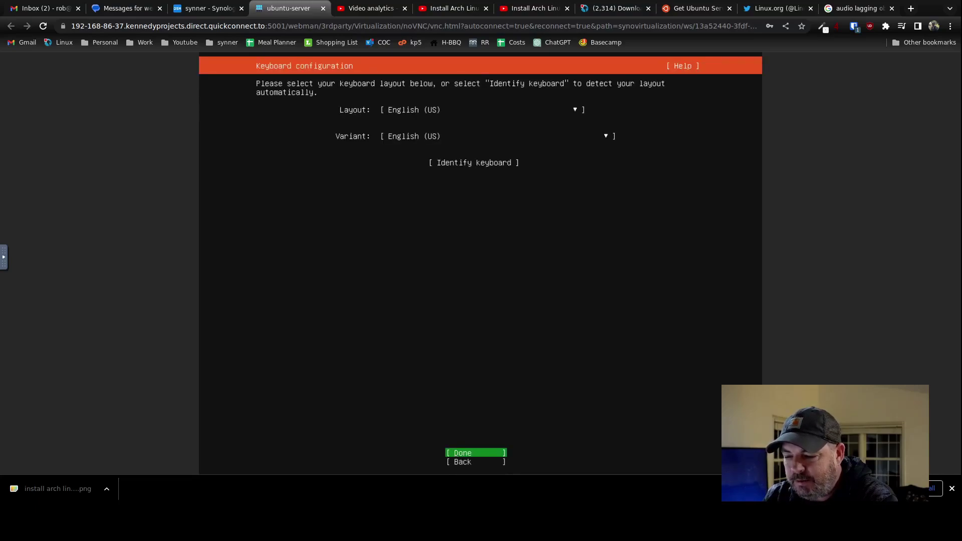
# Keep the English (US) keyboard and pick the Ubuntu Server (minimized) install type.
pyautogui.press('Return')
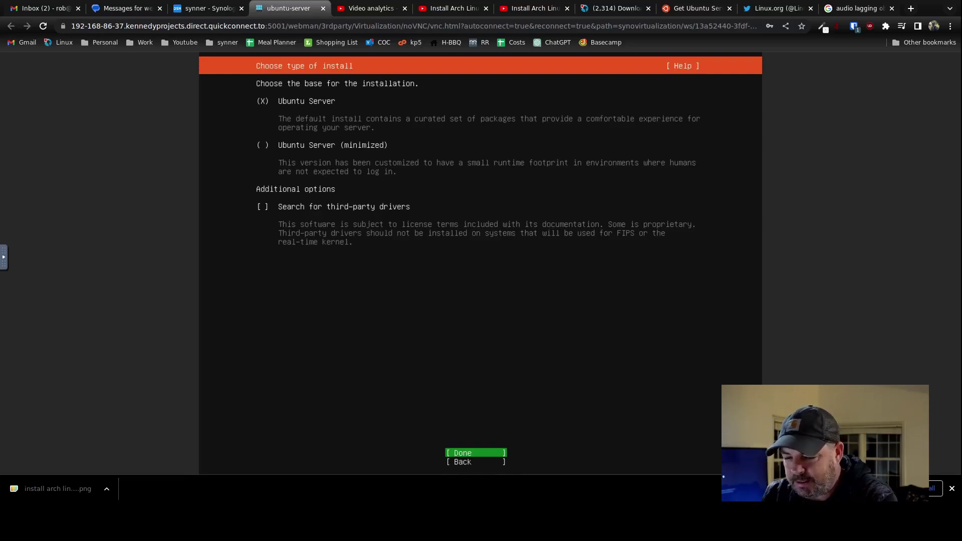
pyautogui.press('Tab')
pyautogui.press('Tab')
pyautogui.press('Tab')
pyautogui.press('space')
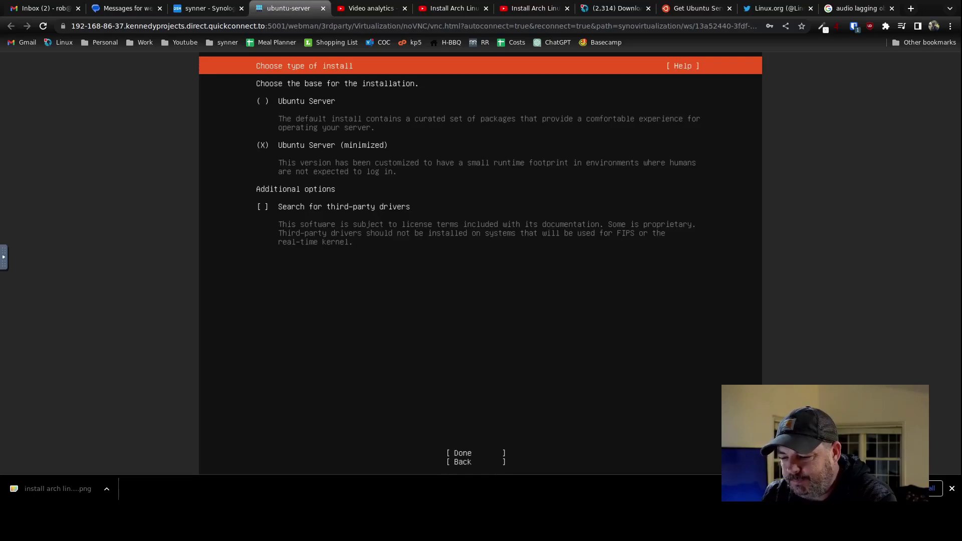
pyautogui.press('Tab')
pyautogui.press('Return')
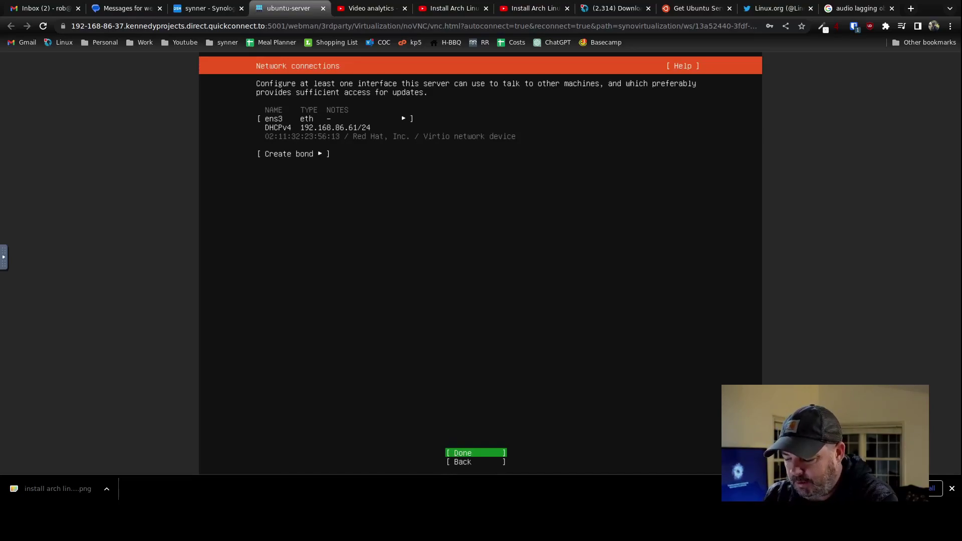
# Accept the detected network, no proxy and the default archive mirror.
pyautogui.press('Return')
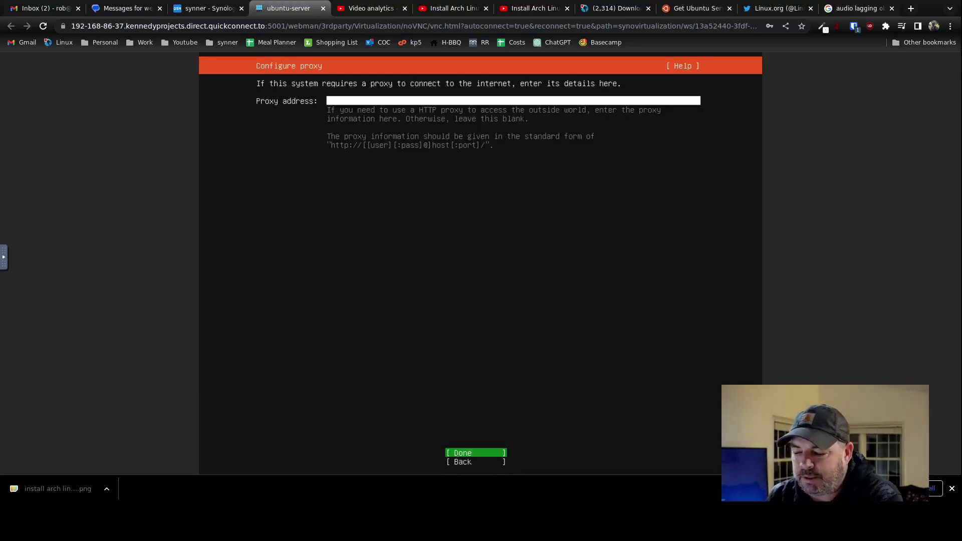
pyautogui.press('Return')
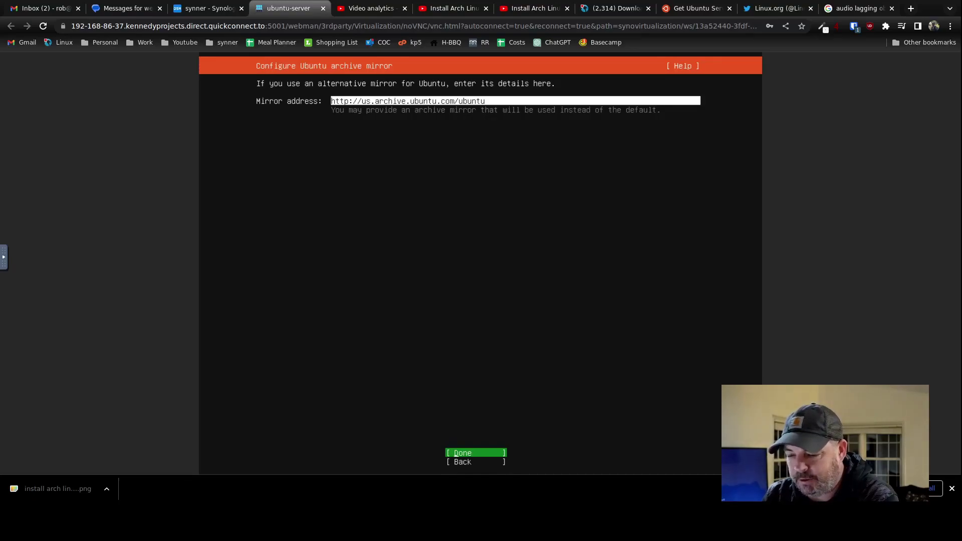
pyautogui.press('Return')
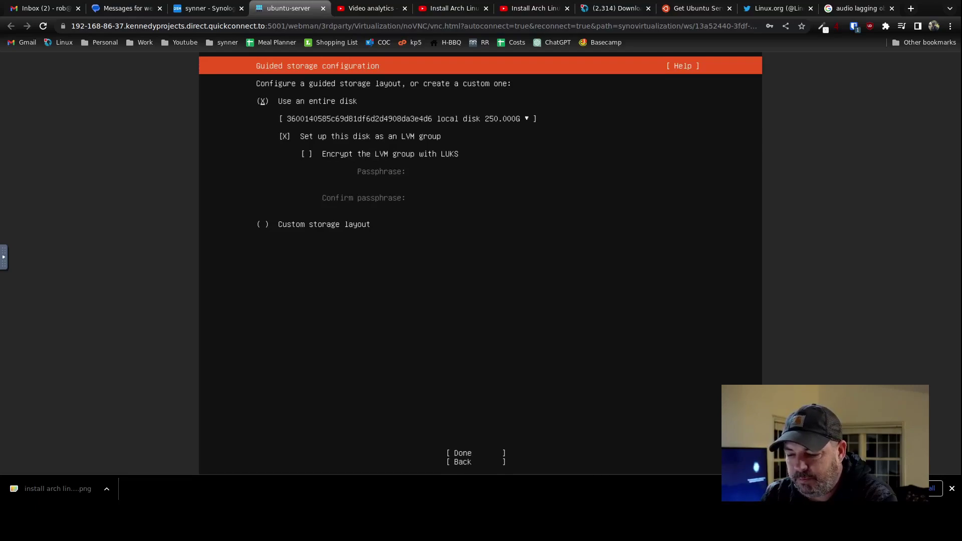
# Use the whole disk without LVM and confirm formatting it to begin installing.
pyautogui.press('Down')
pyautogui.press('Down')
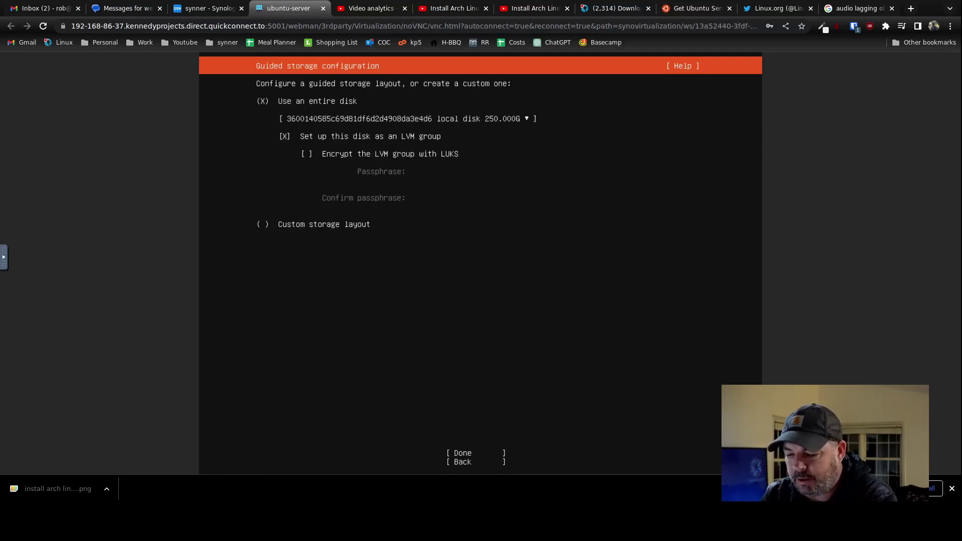
pyautogui.press('Tab')
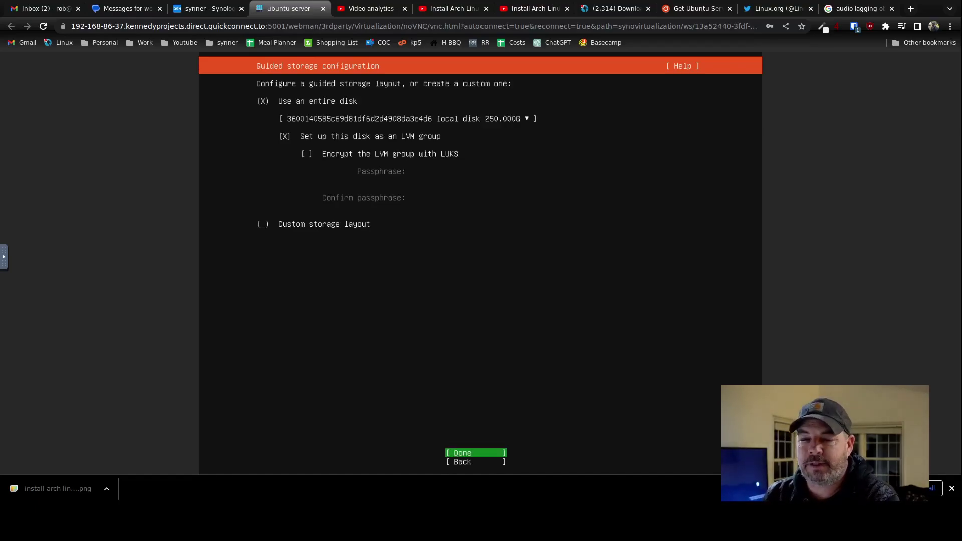
pyautogui.press('Return')
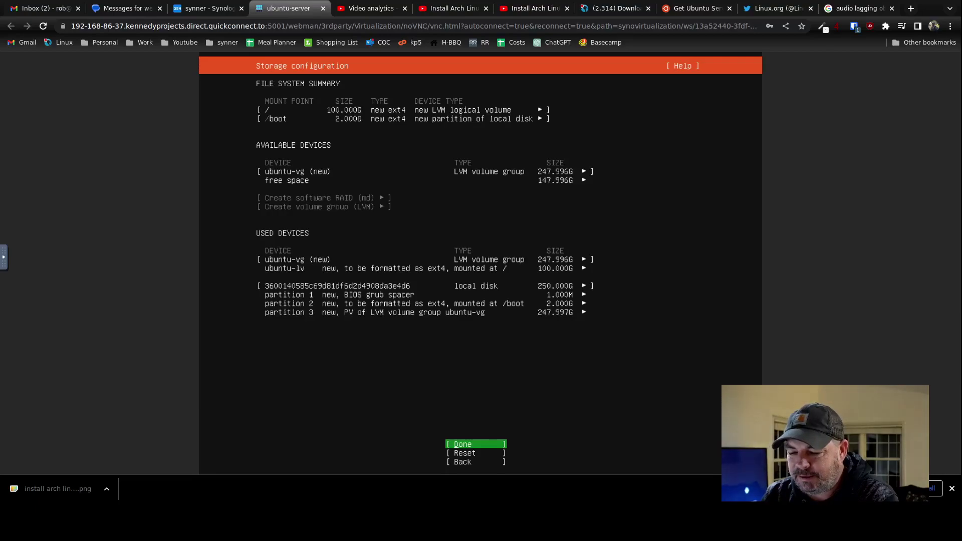
pyautogui.press('Down')
pyautogui.press('Down')
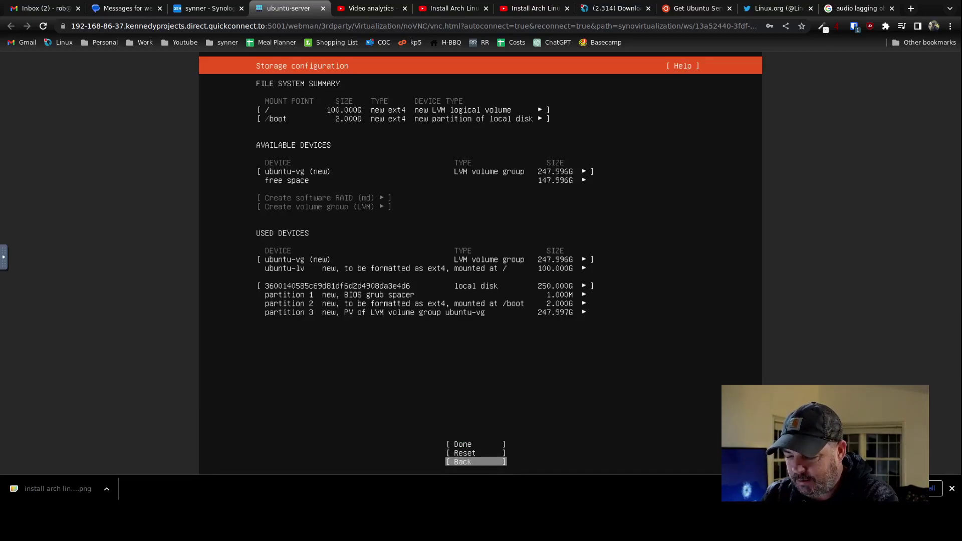
pyautogui.press('Return')
pyautogui.press('Down')
pyautogui.press('Down')
pyautogui.press('space')
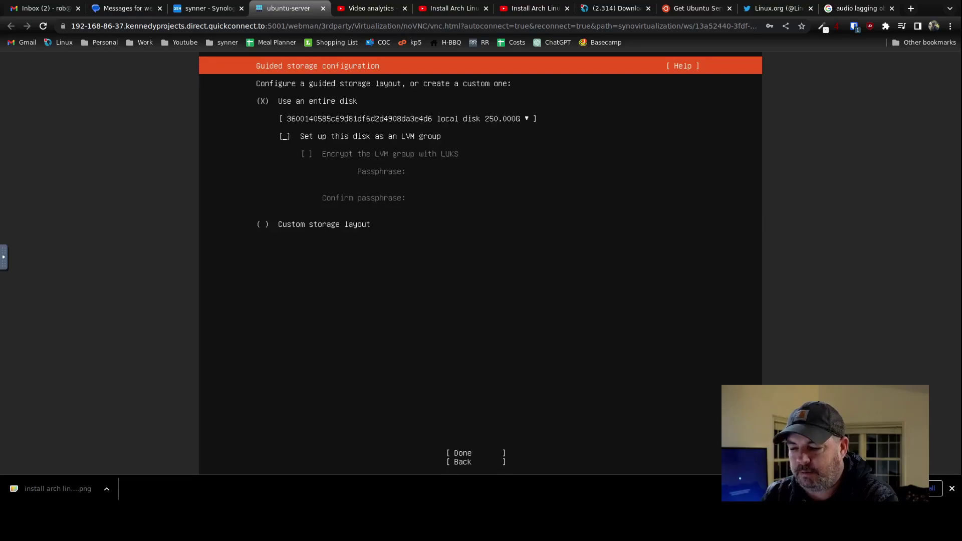
pyautogui.press('Tab')
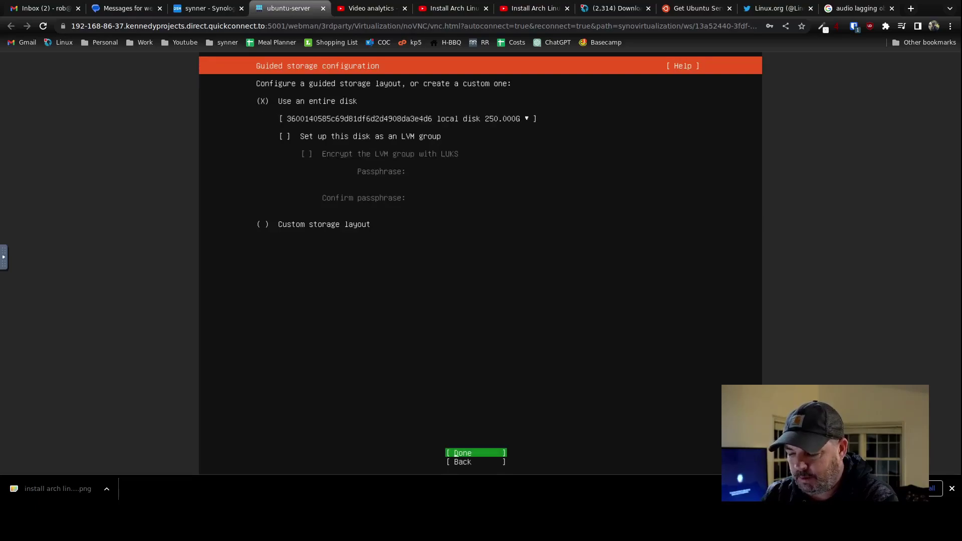
pyautogui.press('Return')
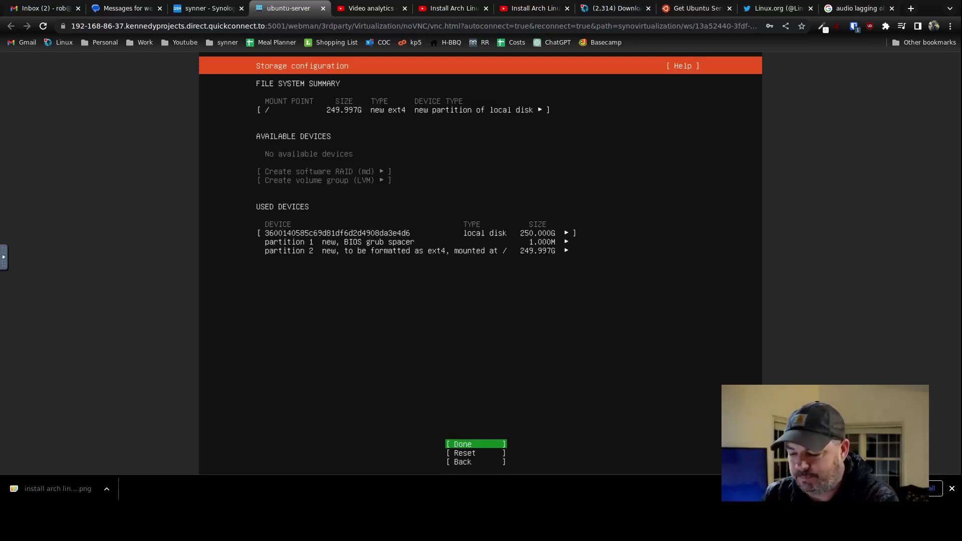
pyautogui.press('Return')
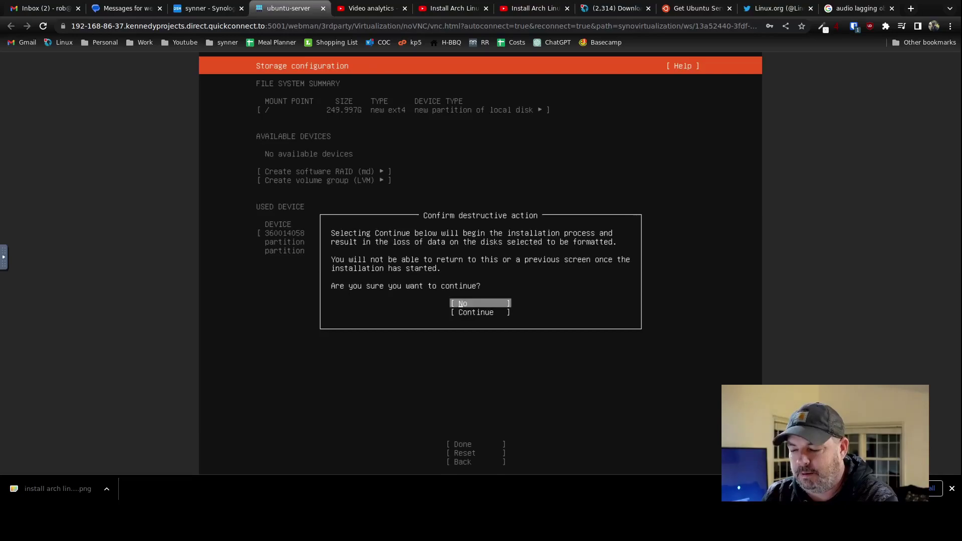
pyautogui.press('Down')
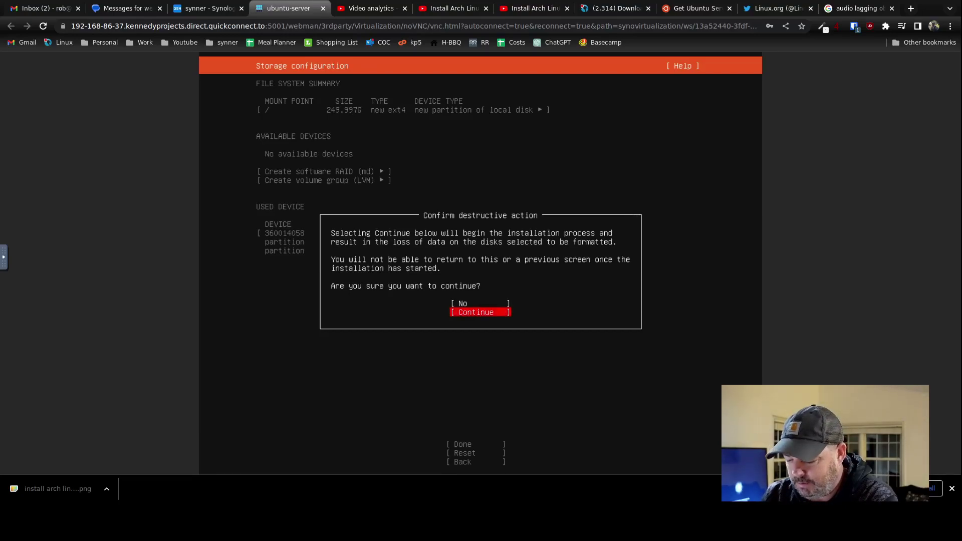
pyautogui.press('Return')
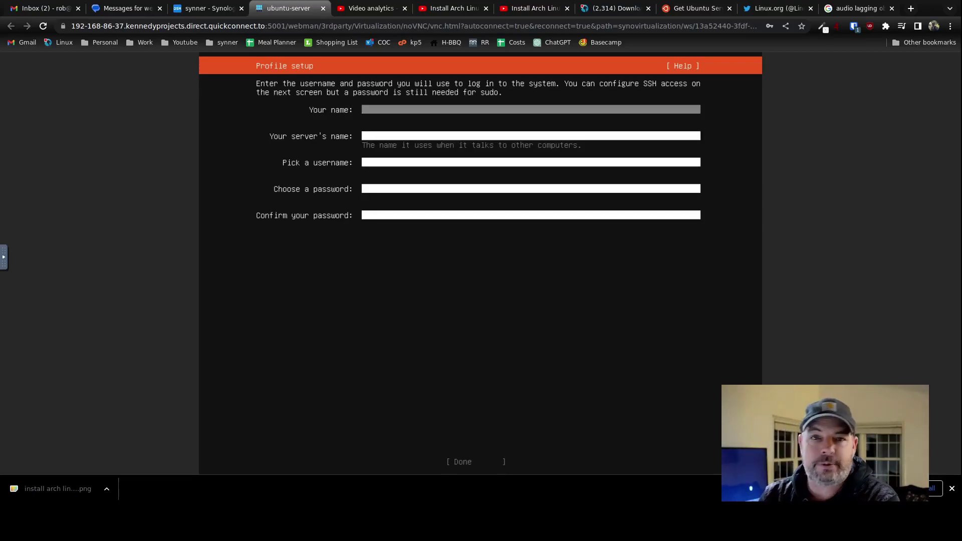
# Enter the user's name, server name ubuntu-server, a username and the password twice, then submit.
pyautogui.write('rob')
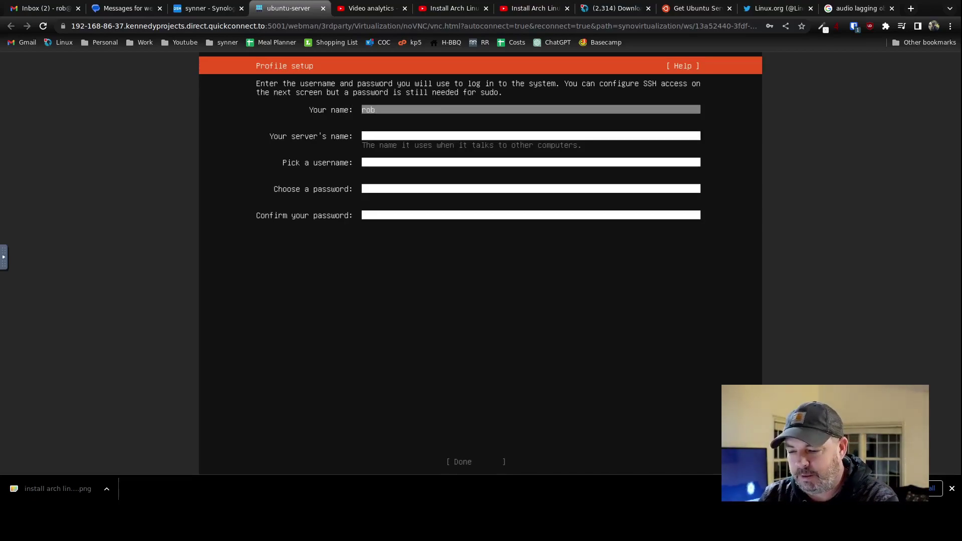
pyautogui.press('Tab')
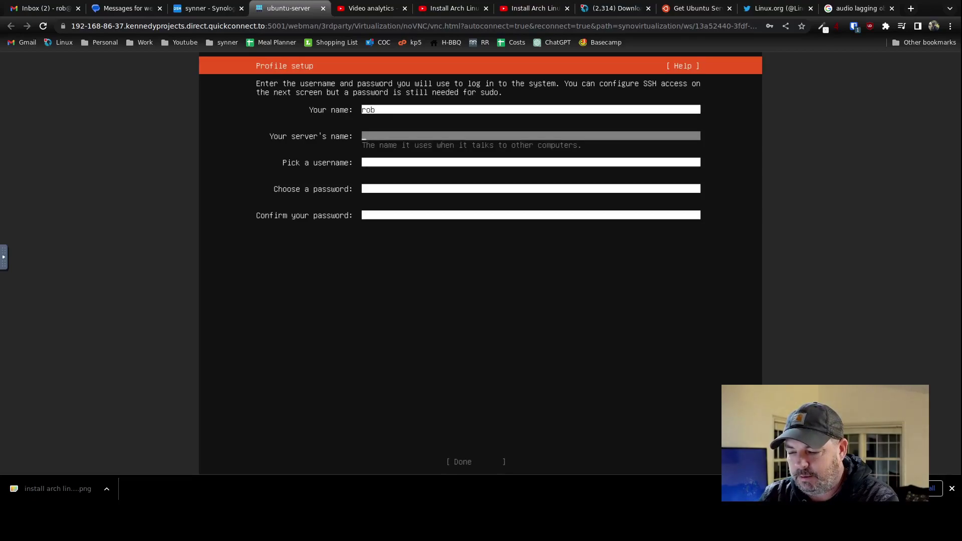
pyautogui.write('ubuntu-server')
pyautogui.press('Tab')
pyautogui.write('rob')
pyautogui.press('Tab')
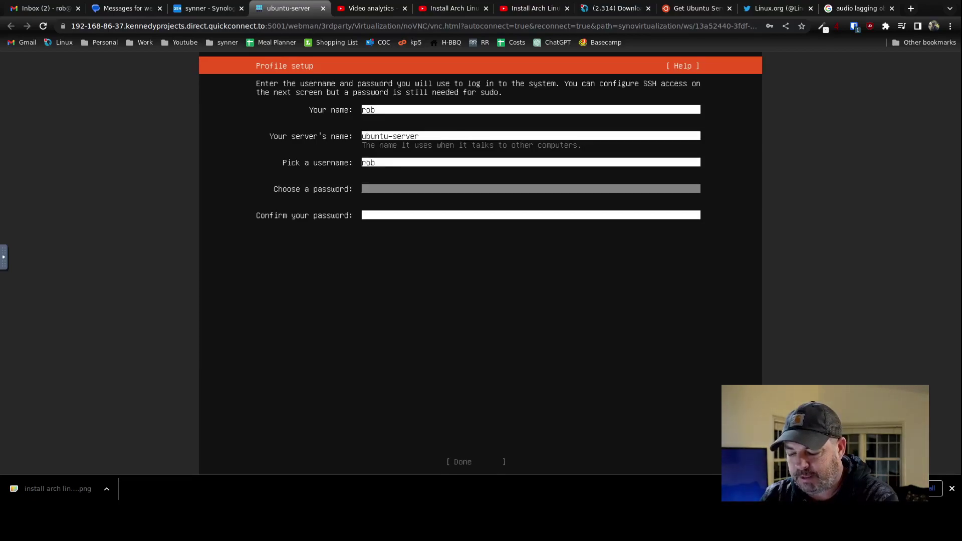
pyautogui.write('********')
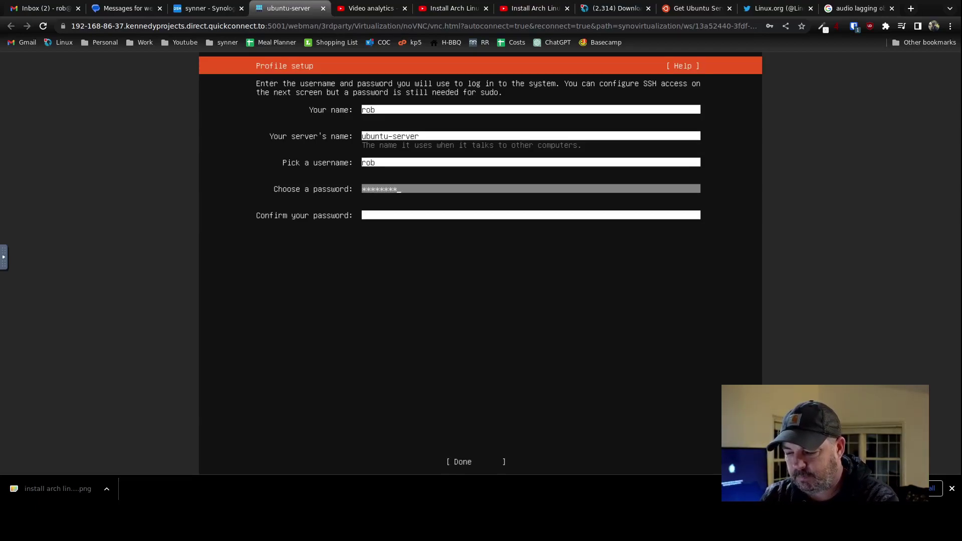
pyautogui.press('Tab')
pyautogui.write('*******')
pyautogui.press('Tab')
pyautogui.press('Return')
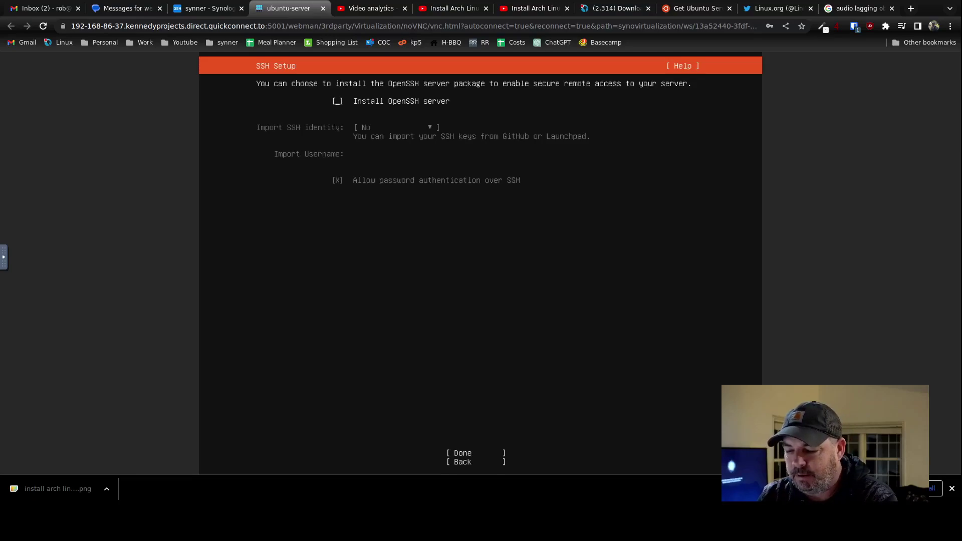
# Tick Install OpenSSH server, add no featured snaps, and start the installation.
pyautogui.press('space')
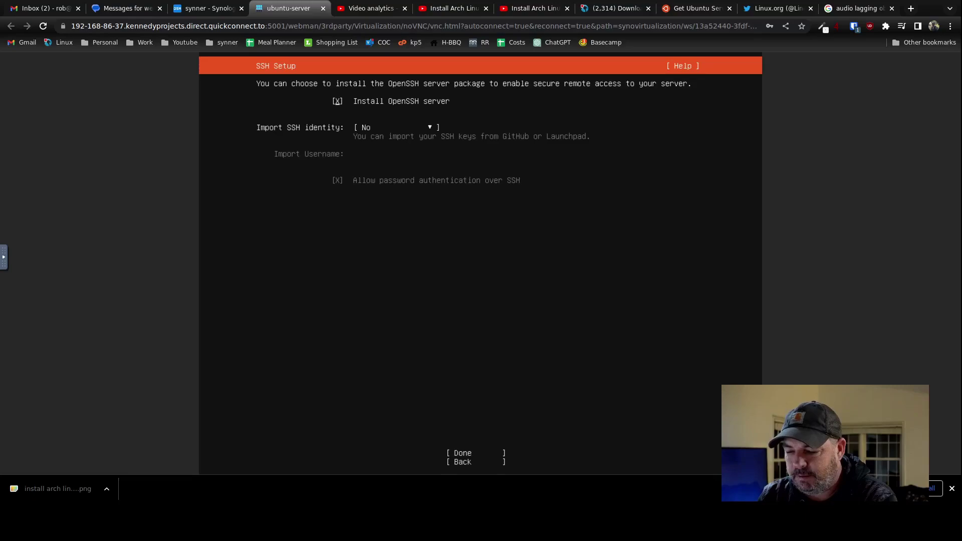
pyautogui.press('Tab')
pyautogui.press('Tab')
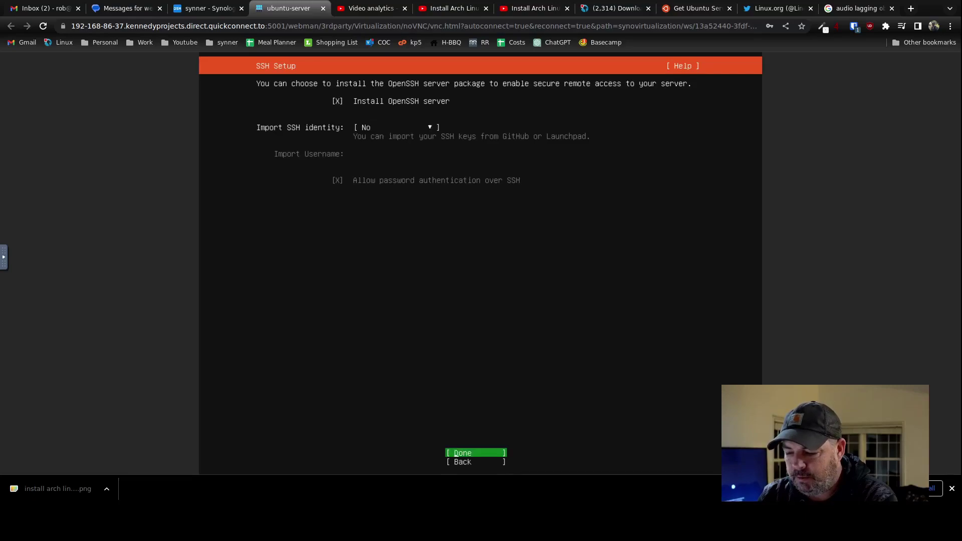
pyautogui.press('Return')
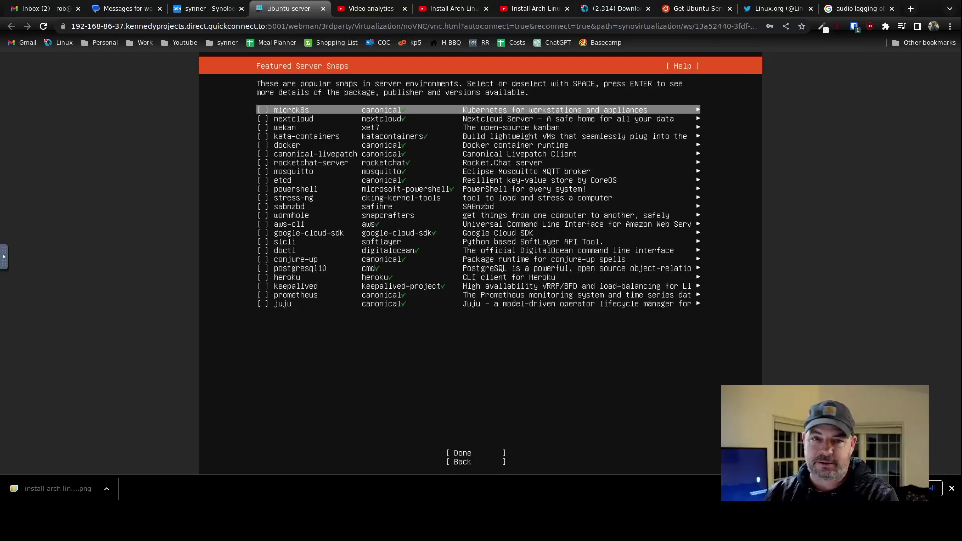
pyautogui.press('Tab')
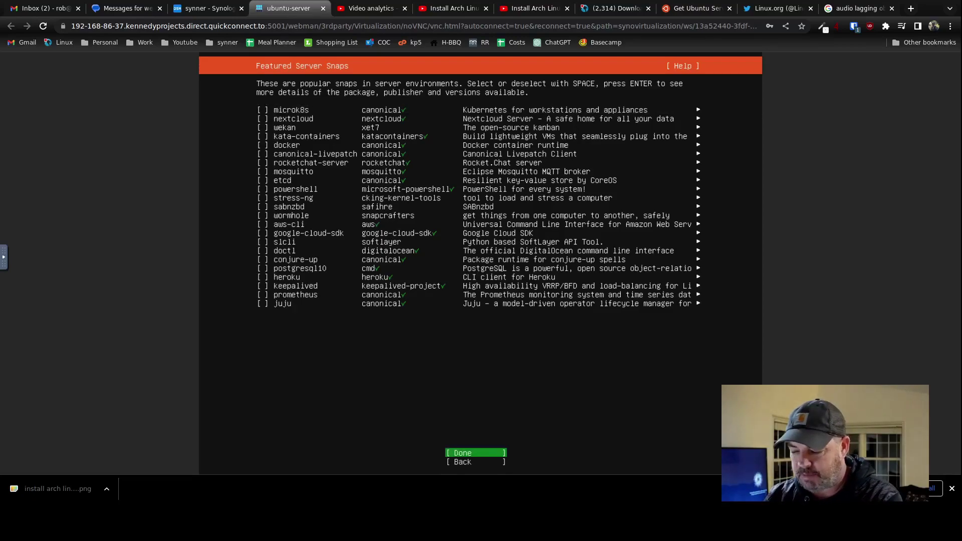
pyautogui.press('Return')
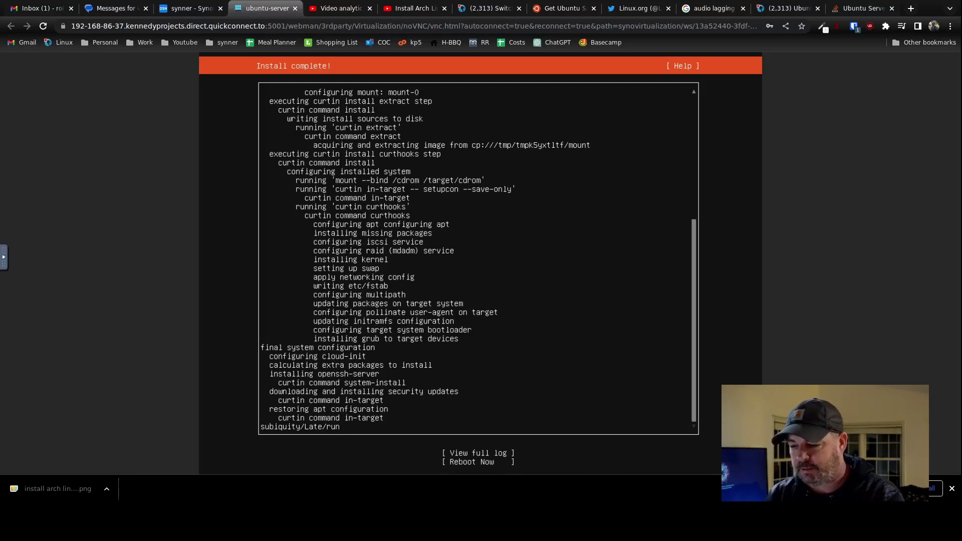
# Choose Reboot Now once the Ubuntu Server installation completes.
pyautogui.press('Tab')
pyautogui.press('Tab')
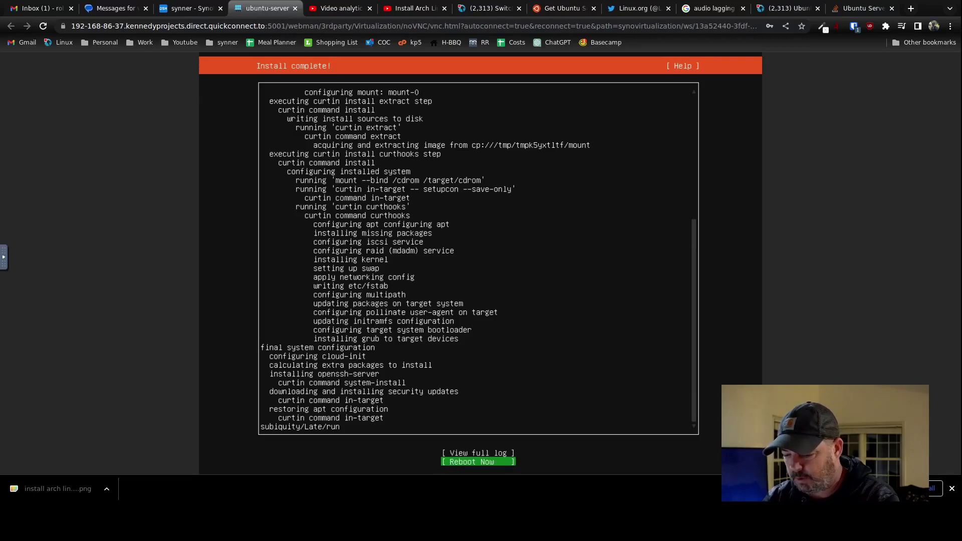
pyautogui.press('Return')
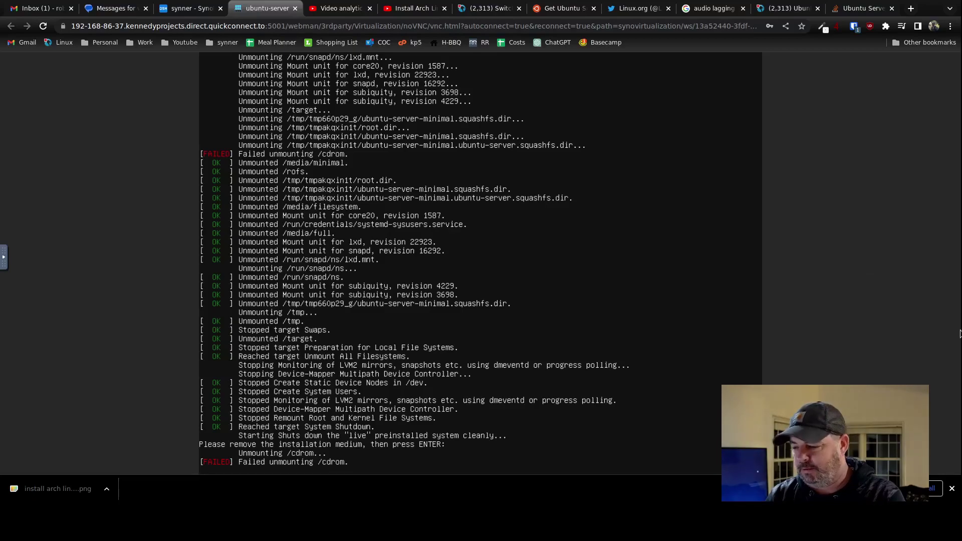
# Leave the VM console and return to Virtual Machine Manager in Synology DSM.
pyautogui.click(953, 489)
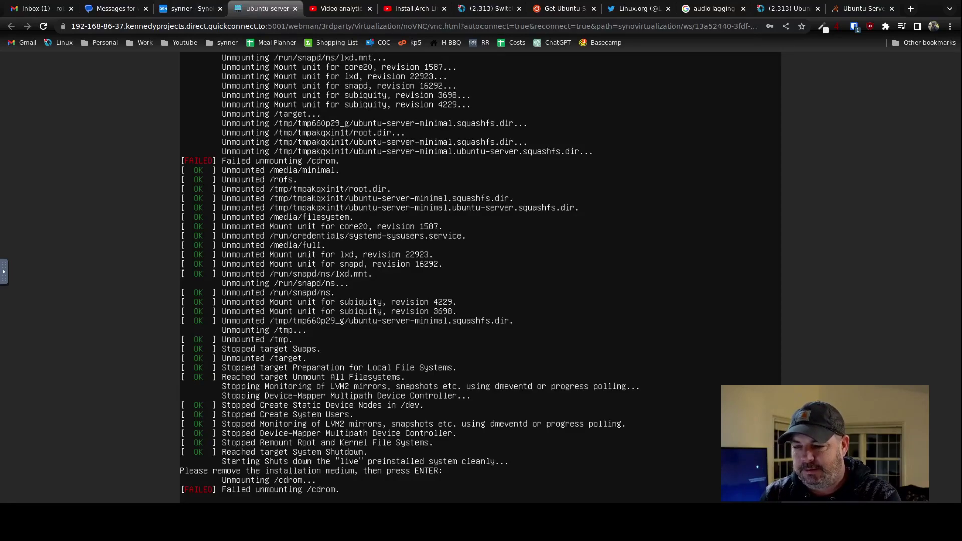
pyautogui.click(202, 9)
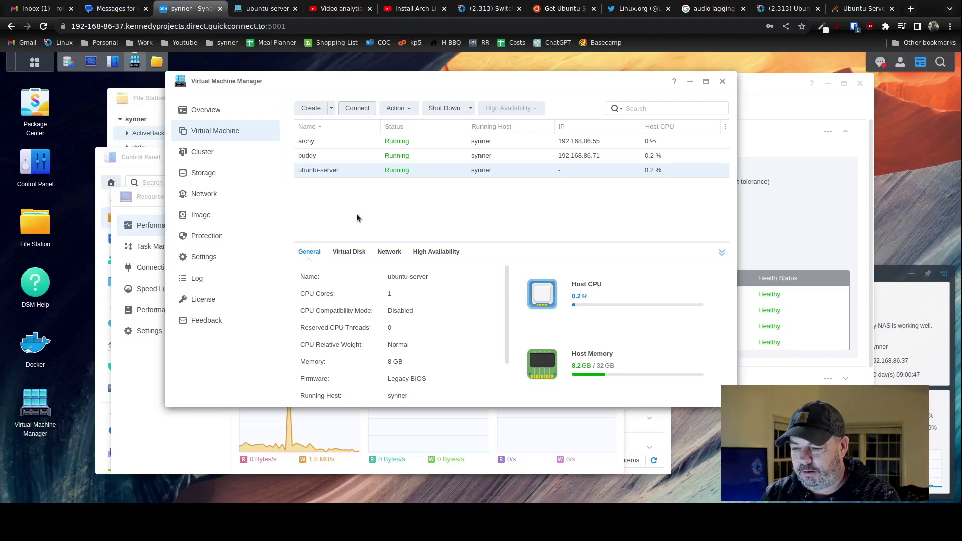
pyautogui.click(262, 12)
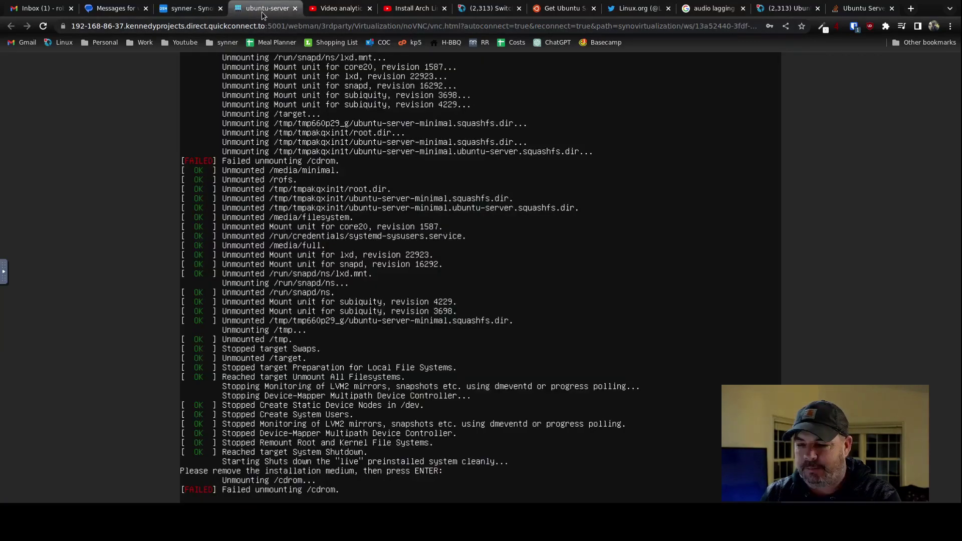
pyautogui.click(188, 9)
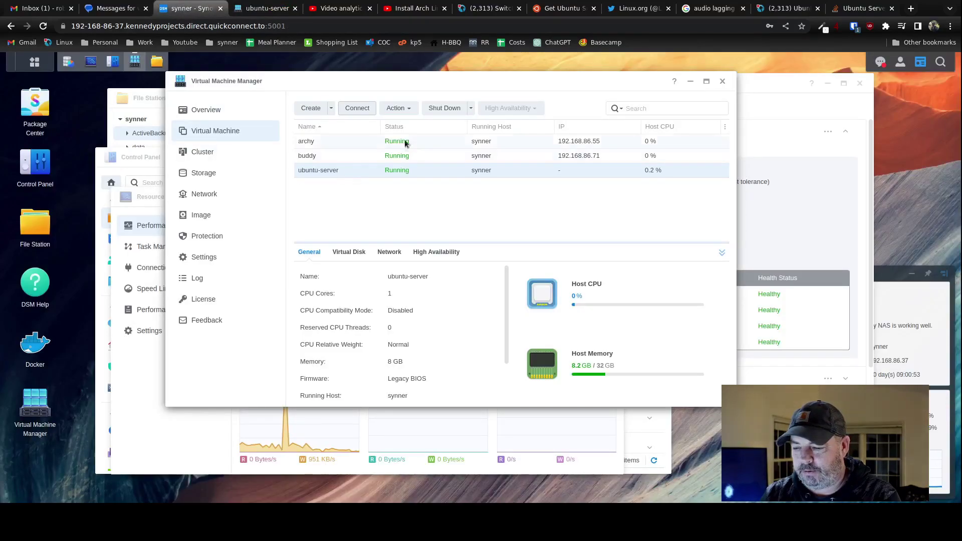
# Force-shutdown ubuntu-server, power it back on, and reopen its noVNC console.
pyautogui.click(470, 109)
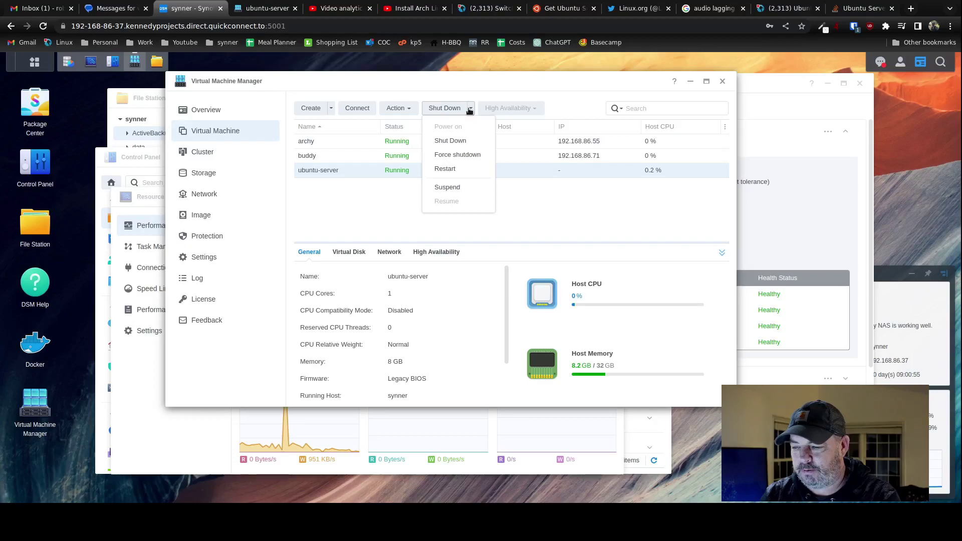
pyautogui.click(460, 156)
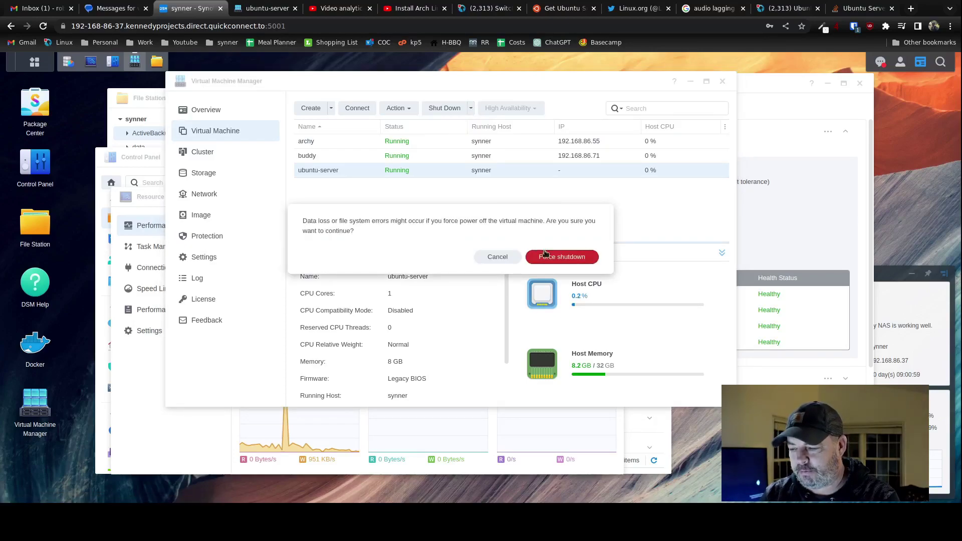
pyautogui.click(546, 255)
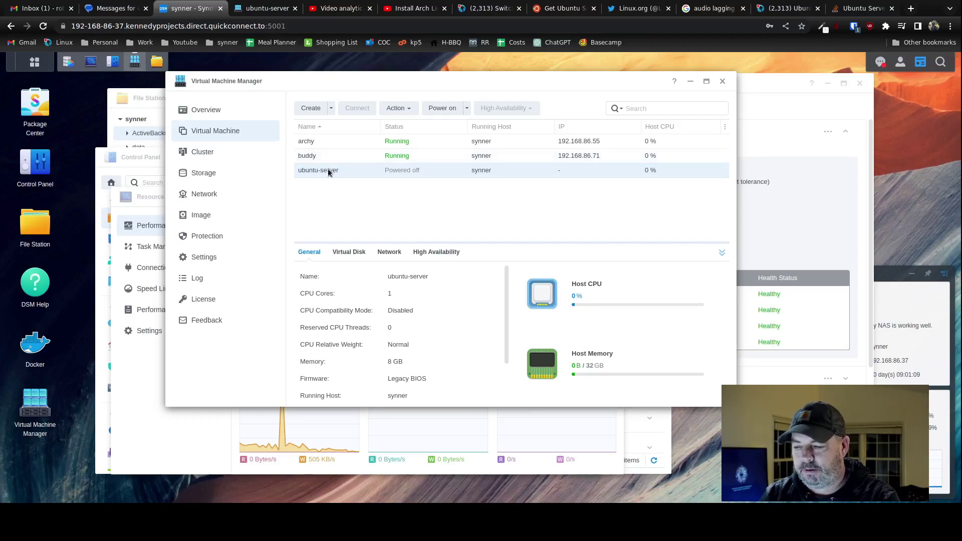
pyautogui.click(444, 111)
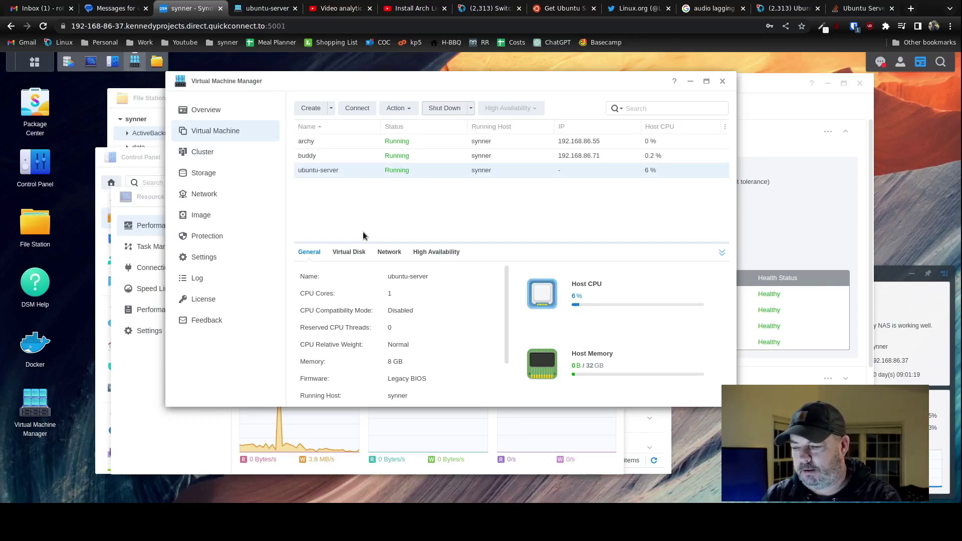
pyautogui.click(354, 109)
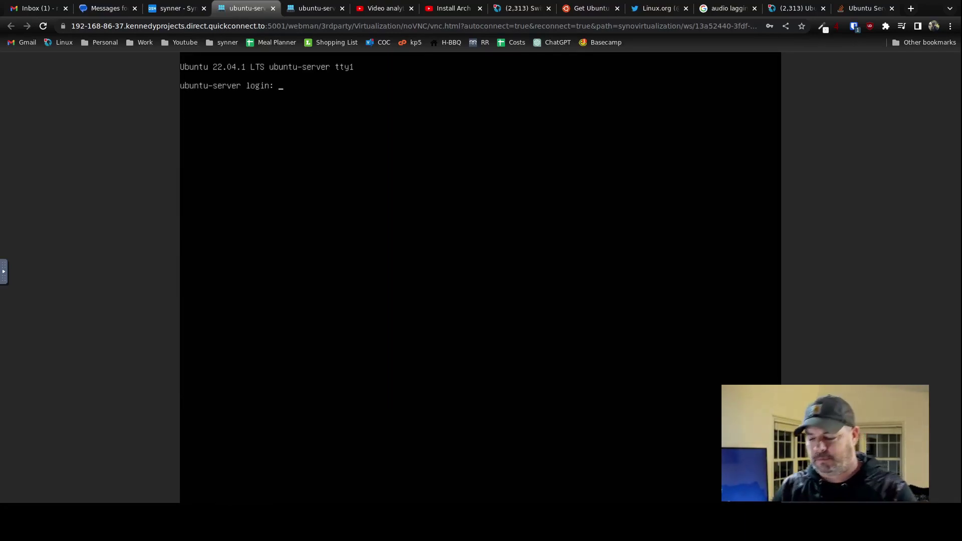
# Log into the ubuntu-server console with the regular user account after root login fails.
pyautogui.write('root')
pyautogui.press('Return')
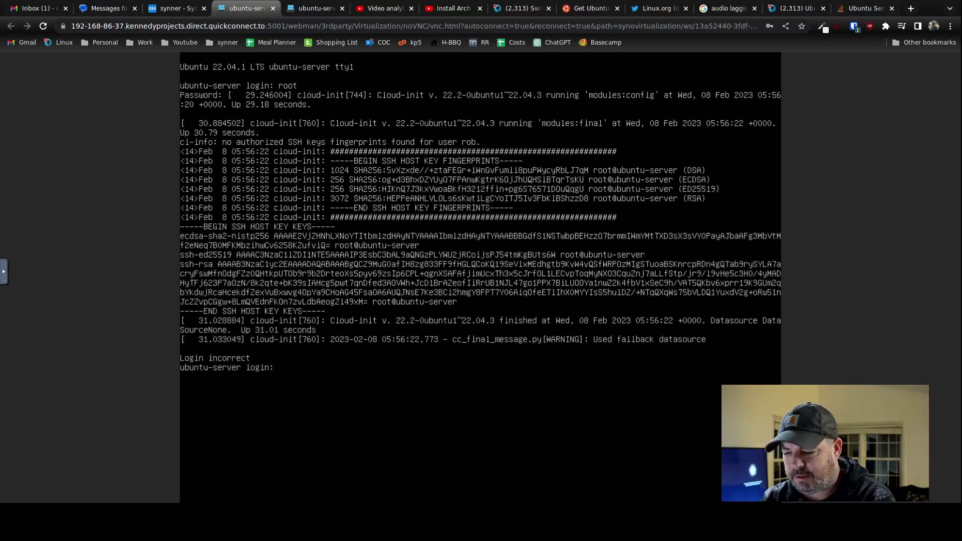
pyautogui.write('root')
pyautogui.press('Return')
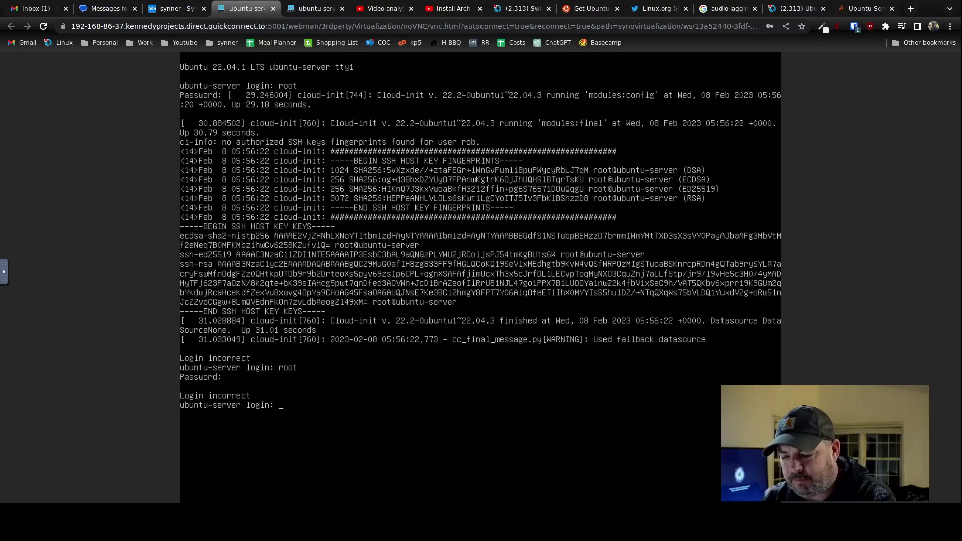
pyautogui.write('rob')
pyautogui.press('Return')
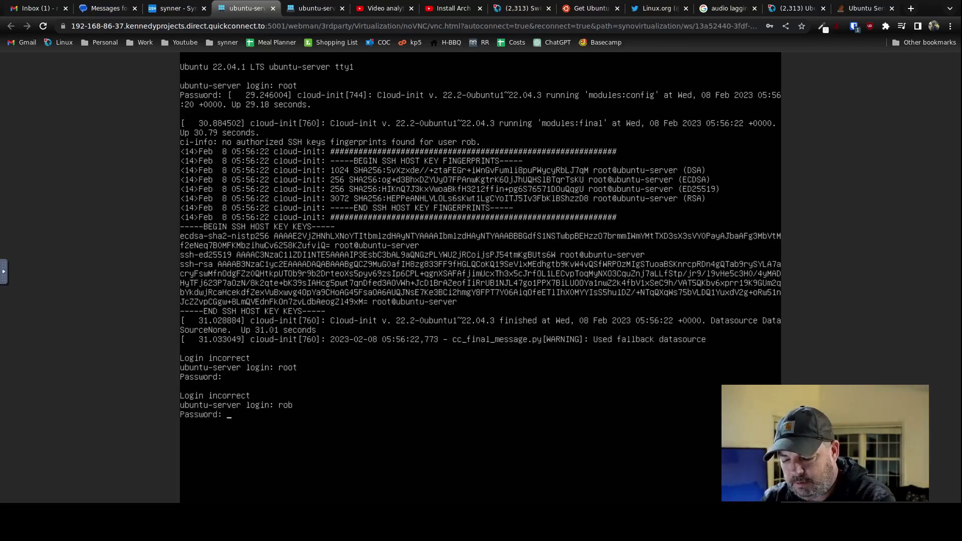
pyautogui.press('Return')
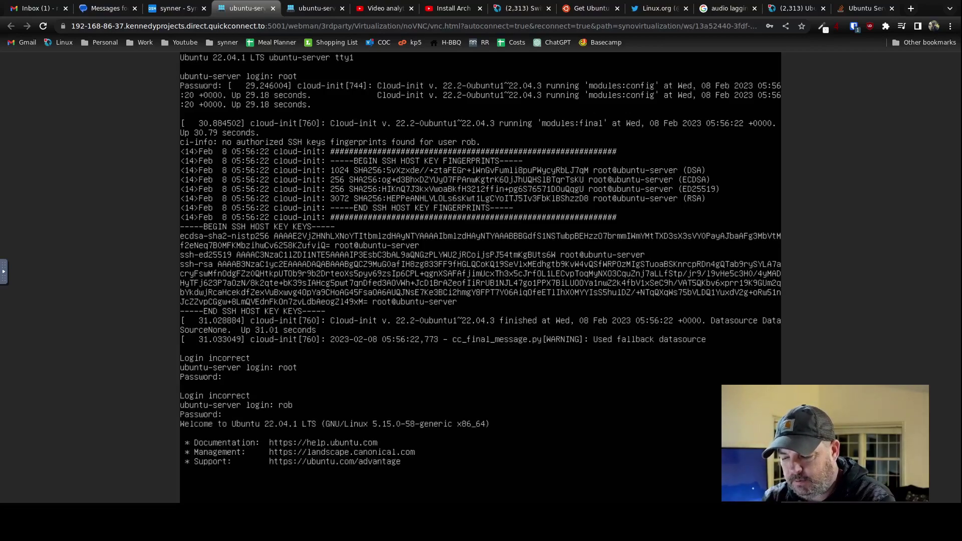
# Become root with sudo su -, entering the sudo password.
pyautogui.press('Return')
pyautogui.press('Return')
pyautogui.press('Return')
pyautogui.press('Return')
pyautogui.press('Return')
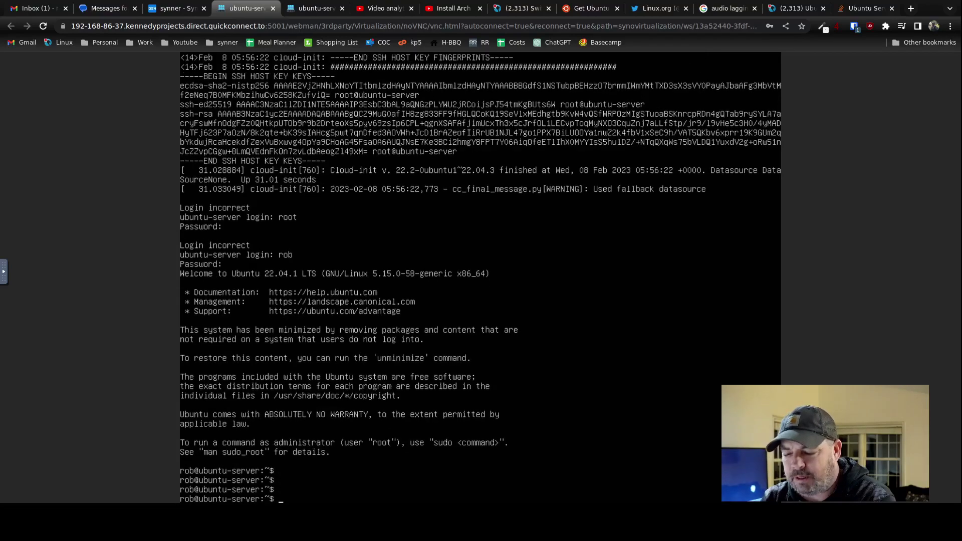
pyautogui.write('sudo su -')
pyautogui.press('Return')
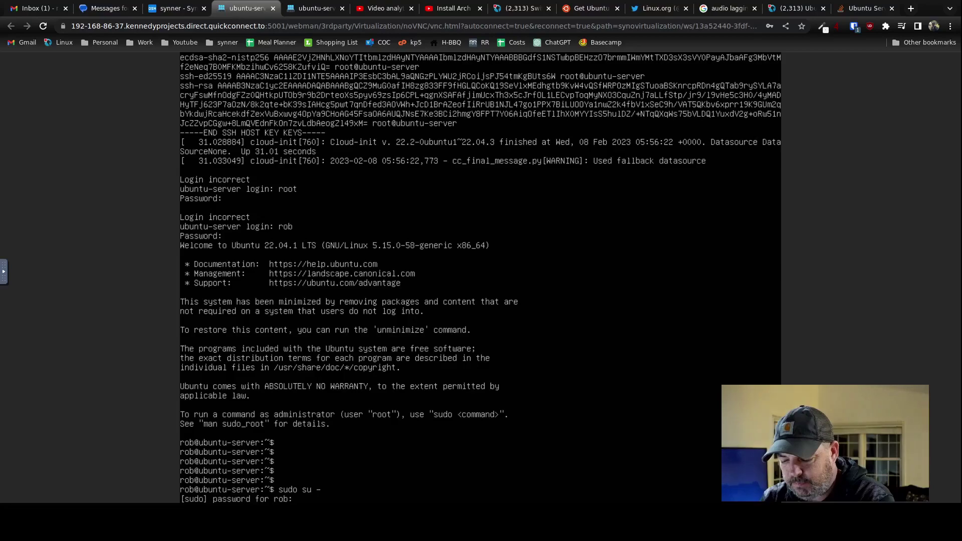
pyautogui.press('Return')
pyautogui.press('Return')
pyautogui.press('Return')
pyautogui.press('Return')
pyautogui.press('Return')
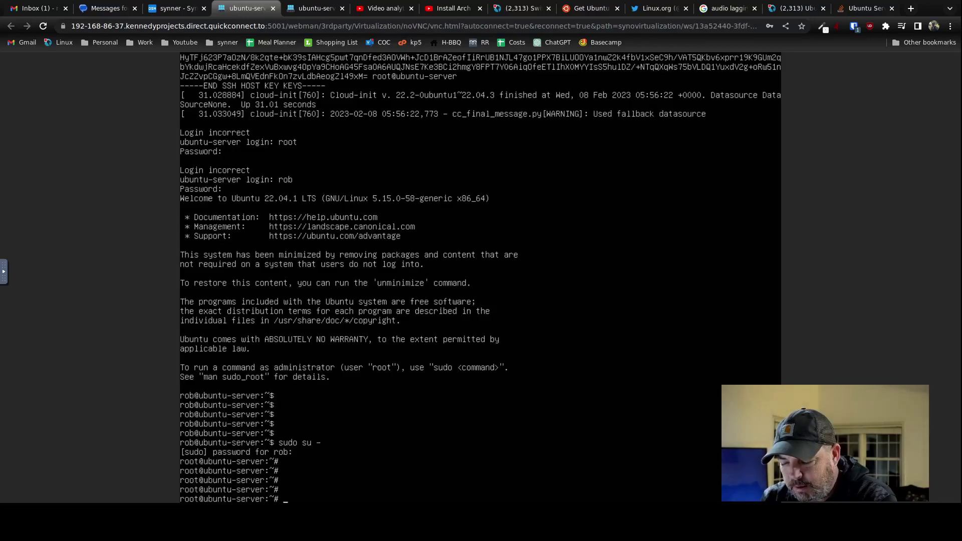
# Try ping google.com and apt install ping, both failing.
pyautogui.write('ping google.com')
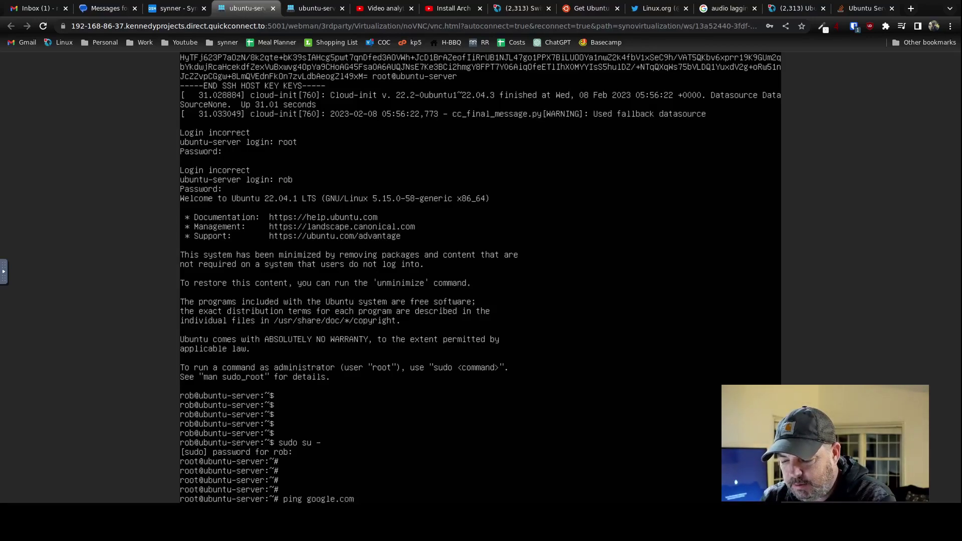
pyautogui.press('Return')
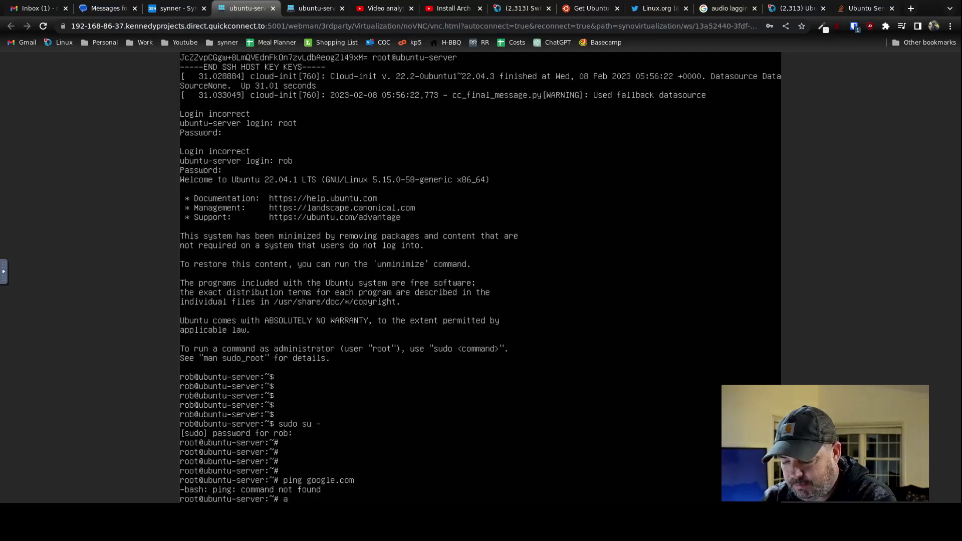
pyautogui.write('apt install ping')
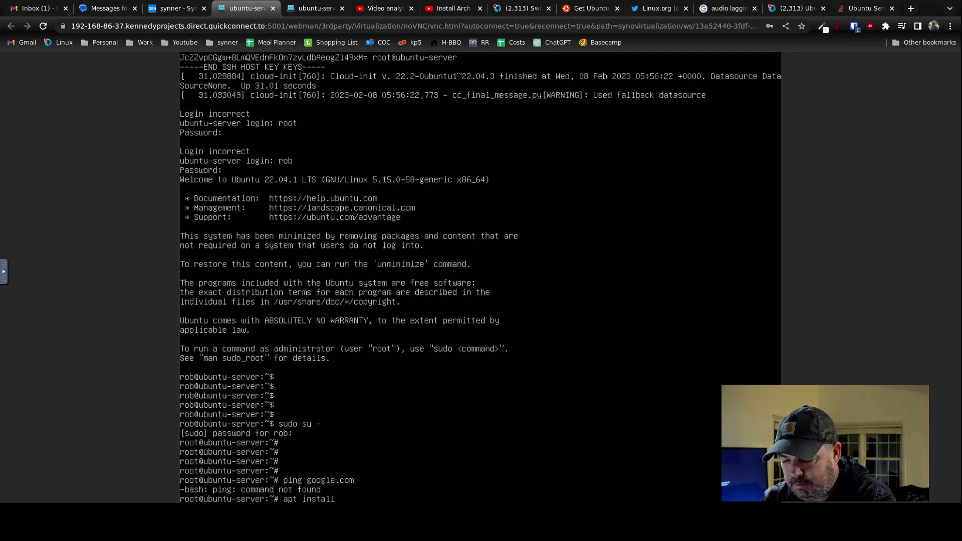
pyautogui.press('Return')
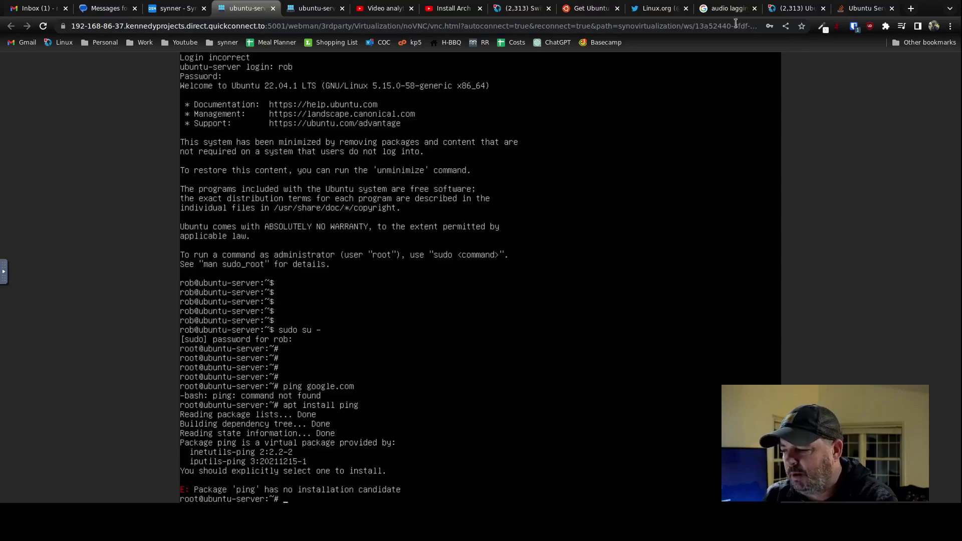
# Search Google in a new tab for 'ubuntu install ping'.
pyautogui.click(911, 9)
pyautogui.click(753, 26)
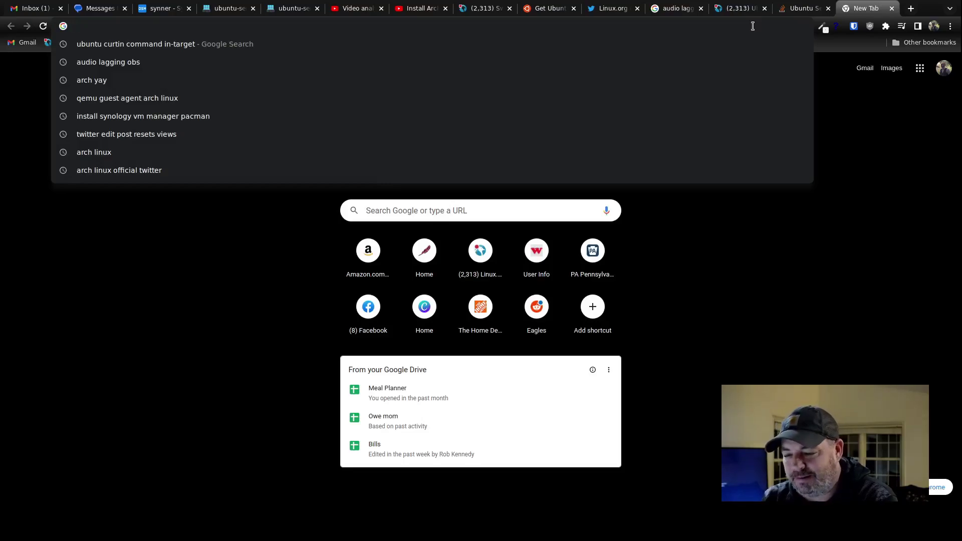
pyautogui.write('ubuntu')
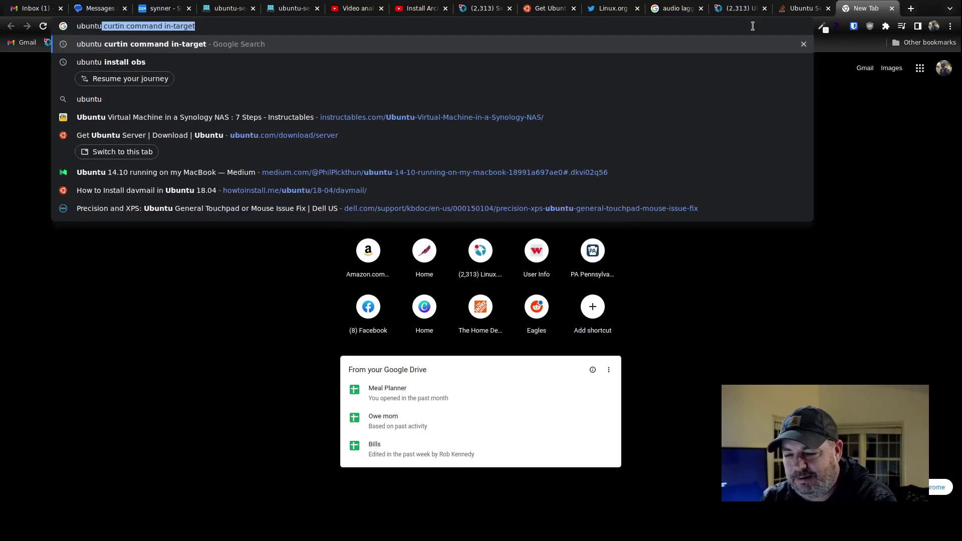
pyautogui.write(' install ping')
pyautogui.press('Return')
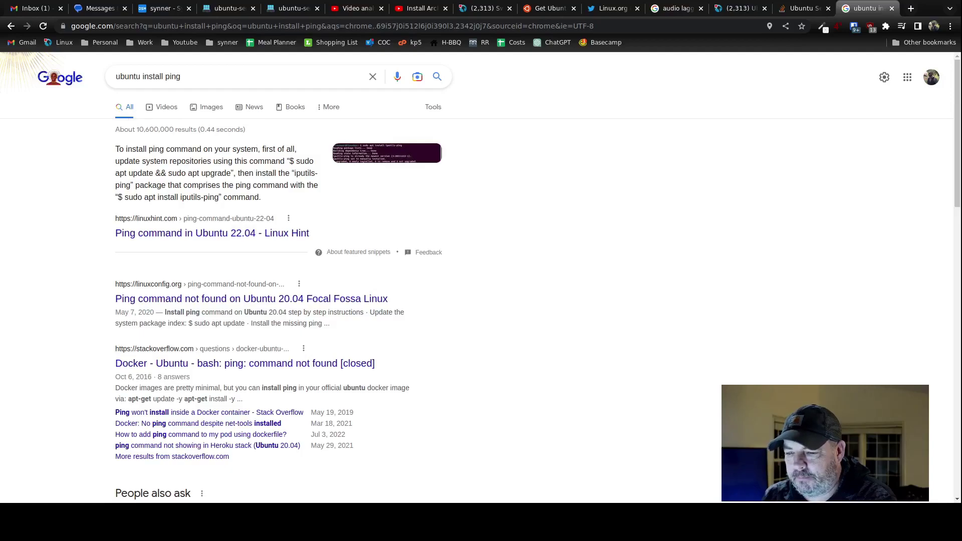
# Run apt update in the server console to refresh package lists.
pyautogui.click(237, 10)
pyautogui.write('apt')
pyautogui.press('BackSpace')
pyautogui.press('BackSpace')
pyautogui.press('BackSpace')
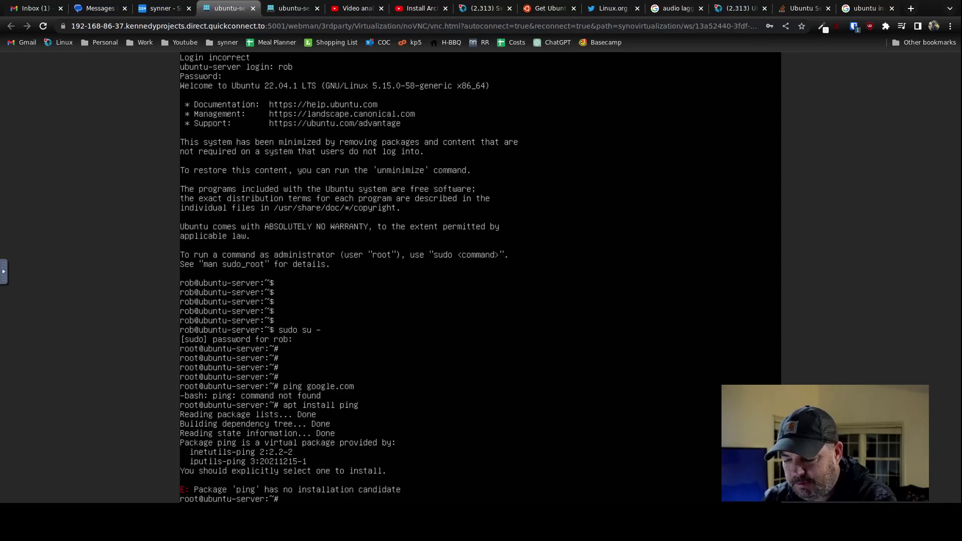
pyautogui.write('apt update')
pyautogui.press('Return')
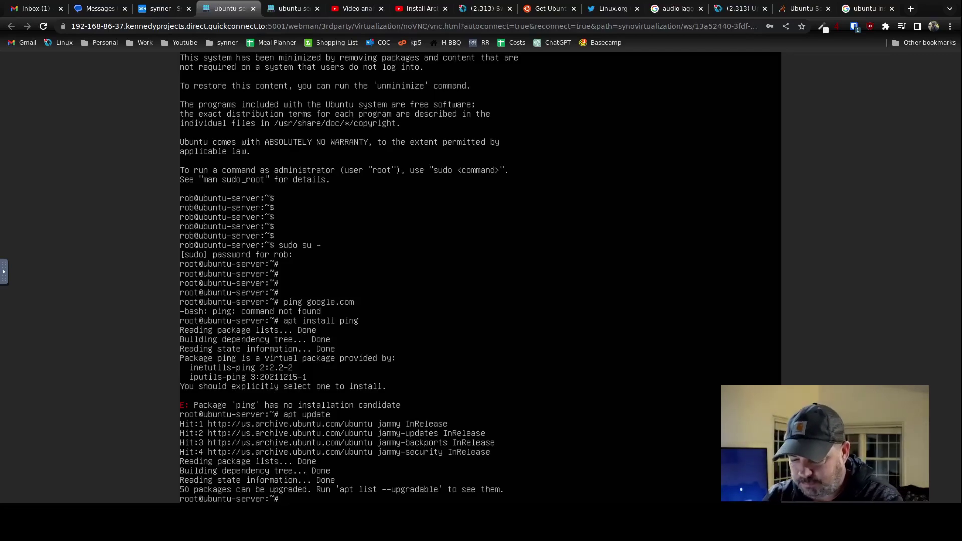
# Install iputils-ping and confirm ping google.com gets replies with 0% packet loss.
pyautogui.write('apt install')
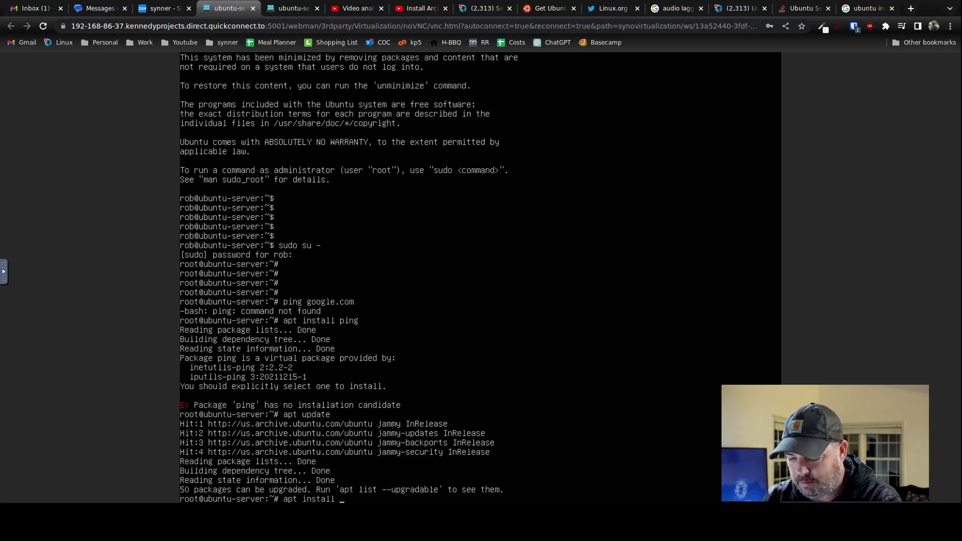
pyautogui.write(' ipu')
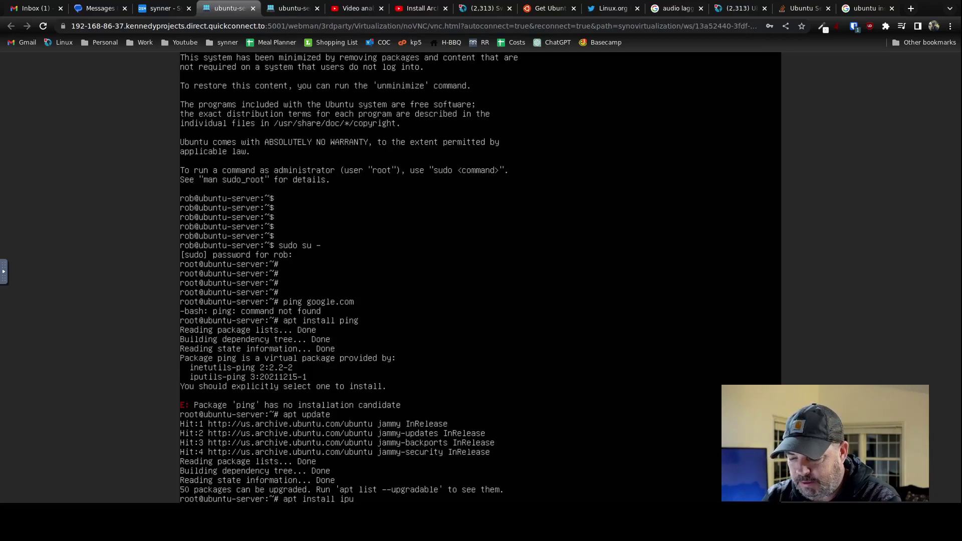
pyautogui.write('tils-ping')
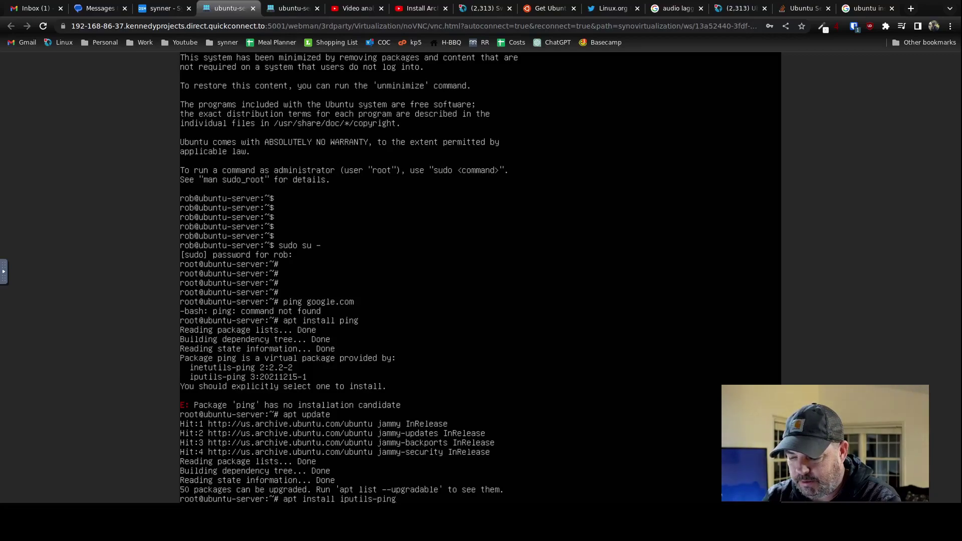
pyautogui.press('Return')
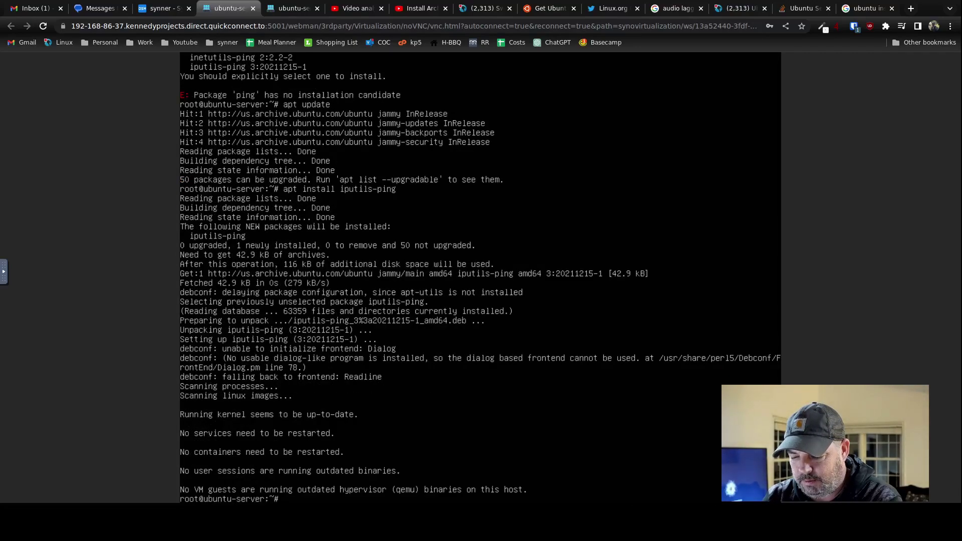
pyautogui.press('Return')
pyautogui.press('Return')
pyautogui.press('Return')
pyautogui.write('ping google.co')
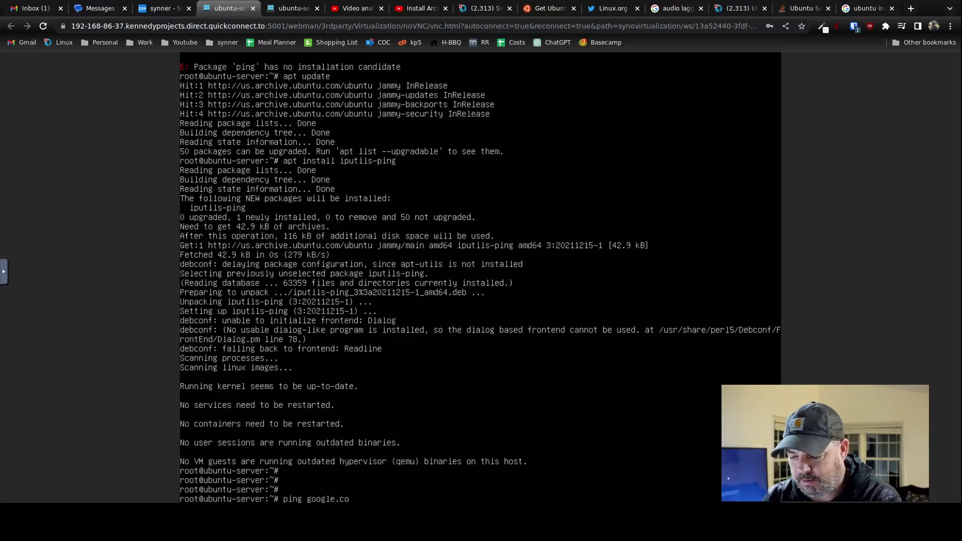
pyautogui.write('m')
pyautogui.press('Return')
pyautogui.hotkey('ctrl', 'c')
pyautogui.press('Return')
pyautogui.press('Return')
pyautogui.press('Return')
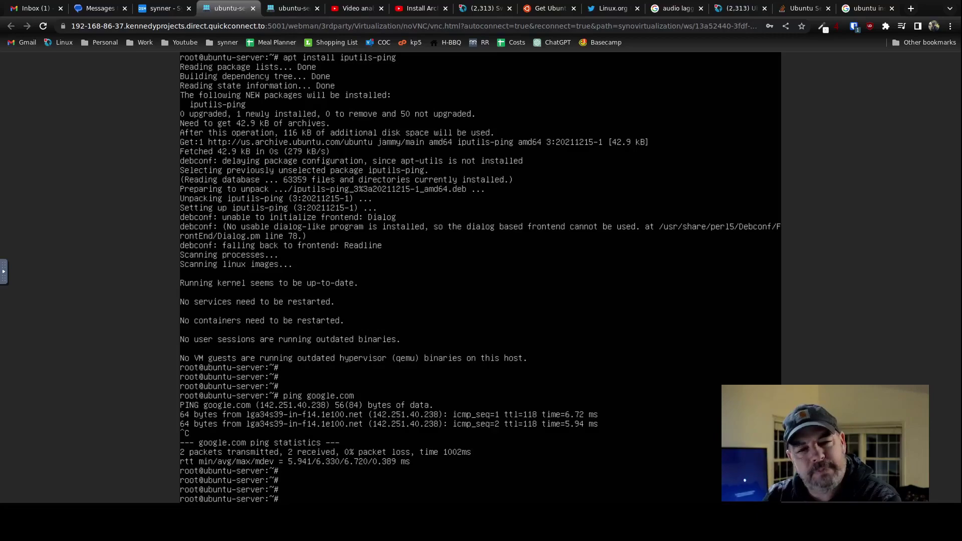
# Install qemu-guest-agent, answering y to the extra packages prompt.
pyautogui.write('ap')
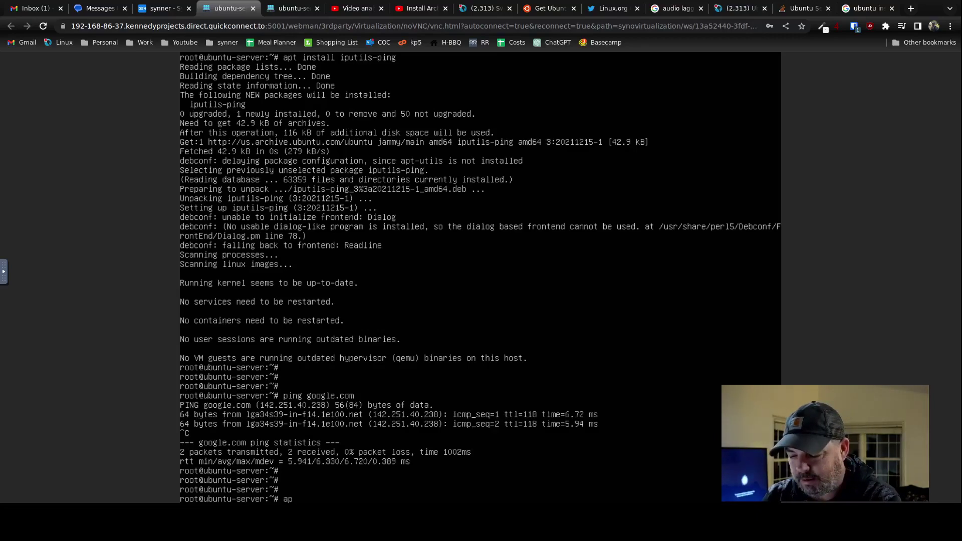
pyautogui.write('t install qemu-guest-agent')
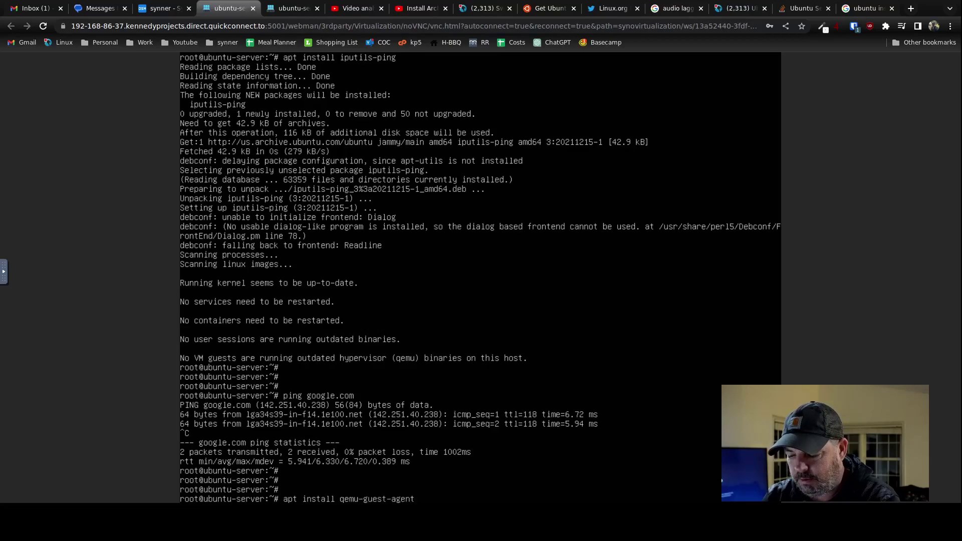
pyautogui.press('Return')
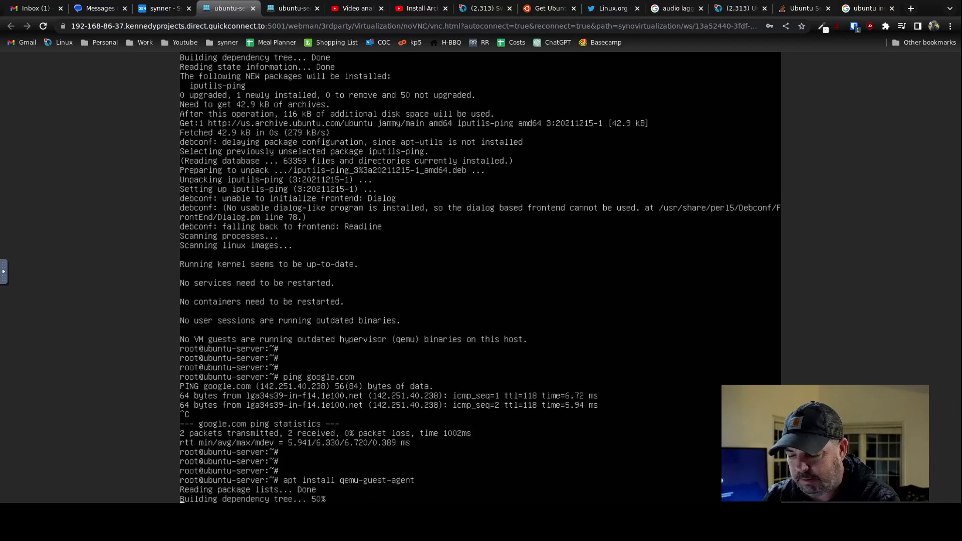
pyautogui.write('y')
pyautogui.press('Return')
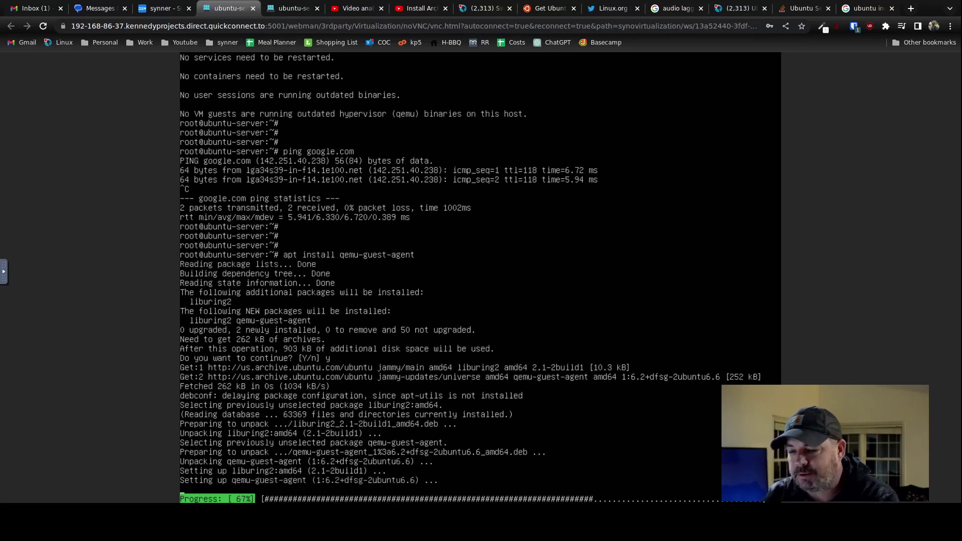
pyautogui.click(161, 8)
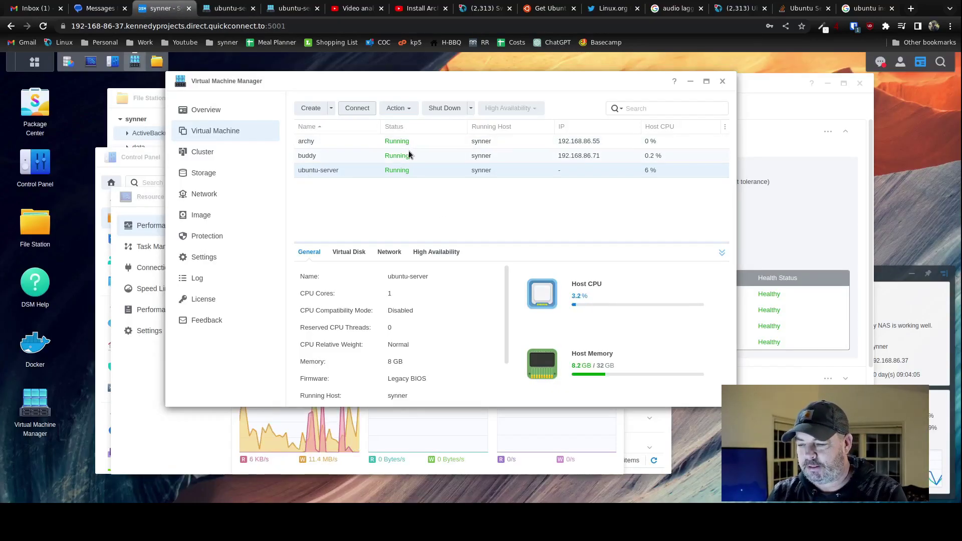
pyautogui.click(536, 155)
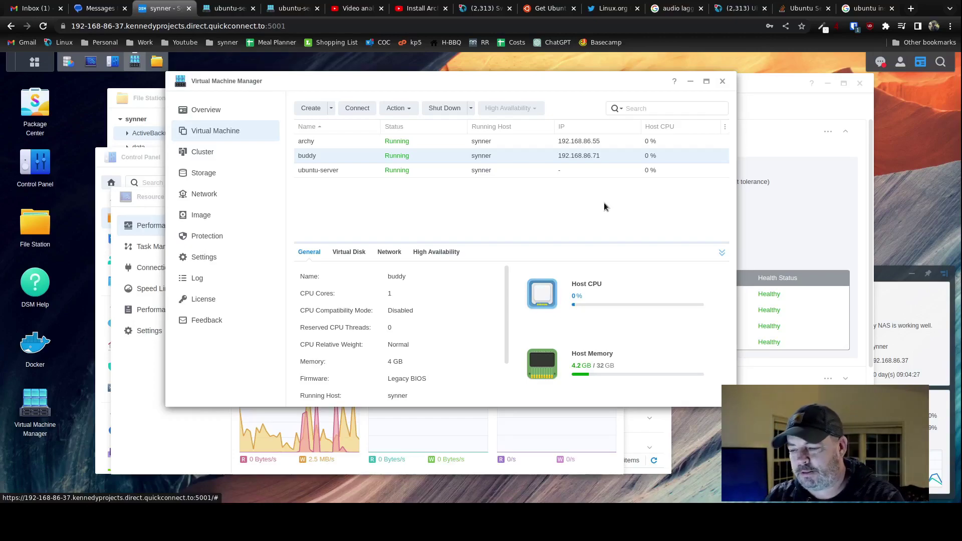
pyautogui.click(438, 173)
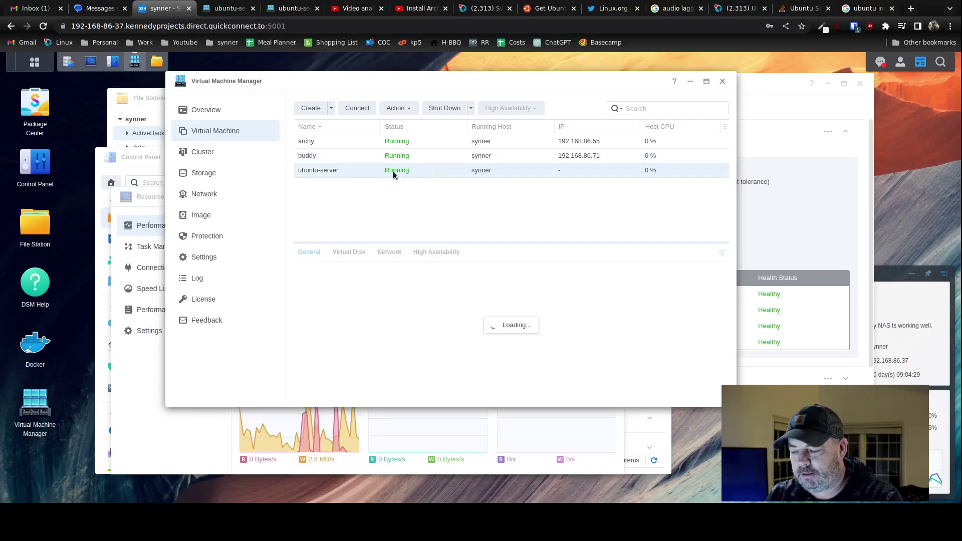
# Run ip a in the server console, showing address 192.168.86.61/24.
pyautogui.click(236, 8)
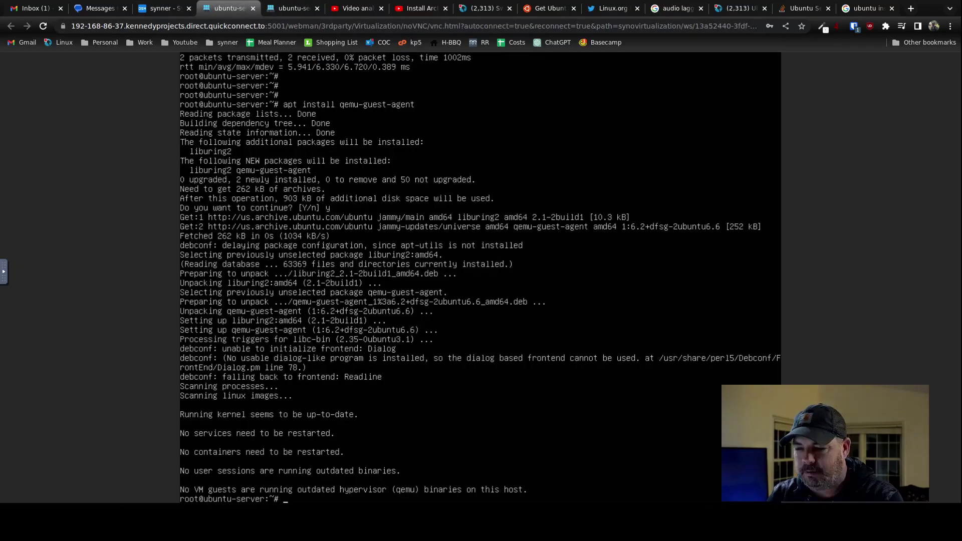
pyautogui.press('Return')
pyautogui.press('Return')
pyautogui.press('Return')
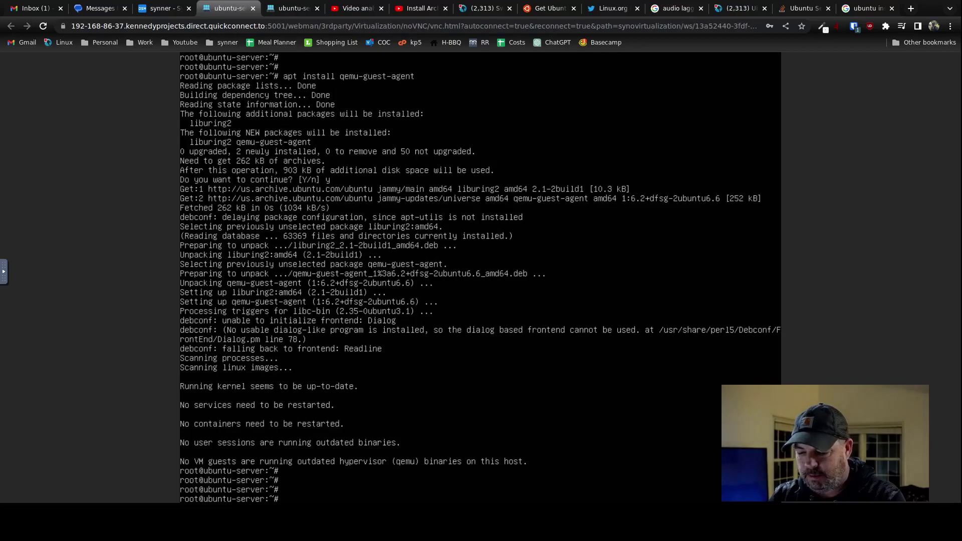
pyautogui.write('ip a')
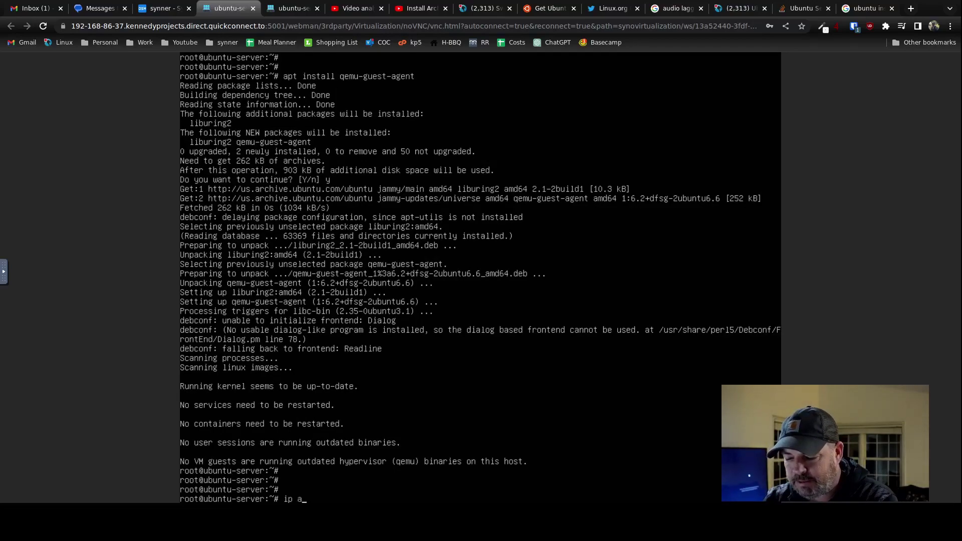
pyautogui.press('Return')
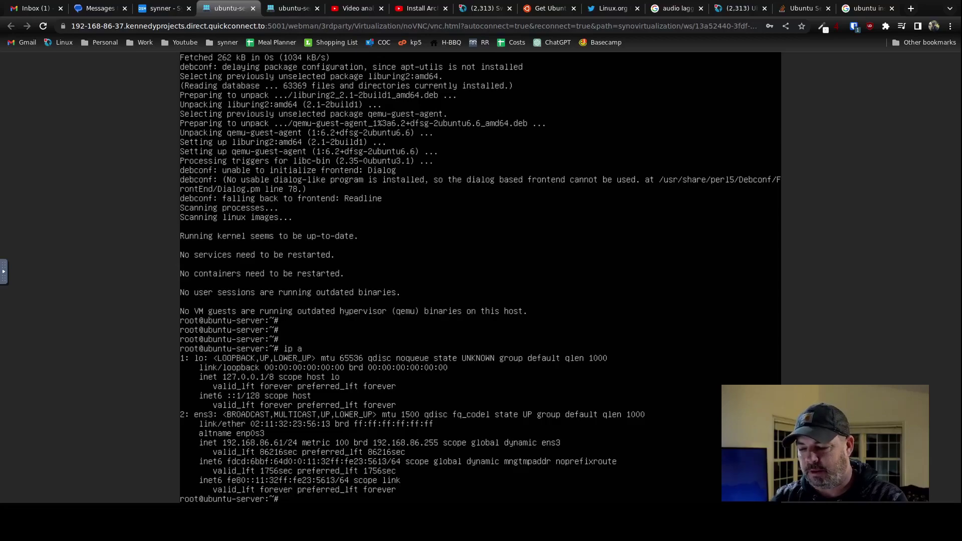
# Try apt install netstat, netstat, and apt install net-utils, all failing.
pyautogui.write('nets')
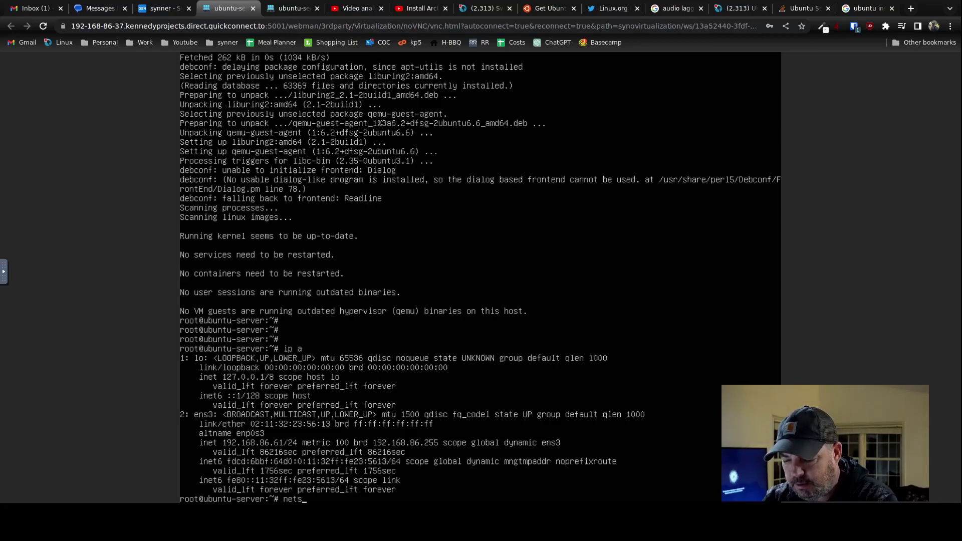
pyautogui.press('BackSpace')
pyautogui.press('BackSpace')
pyautogui.press('BackSpace')
pyautogui.press('BackSpace')
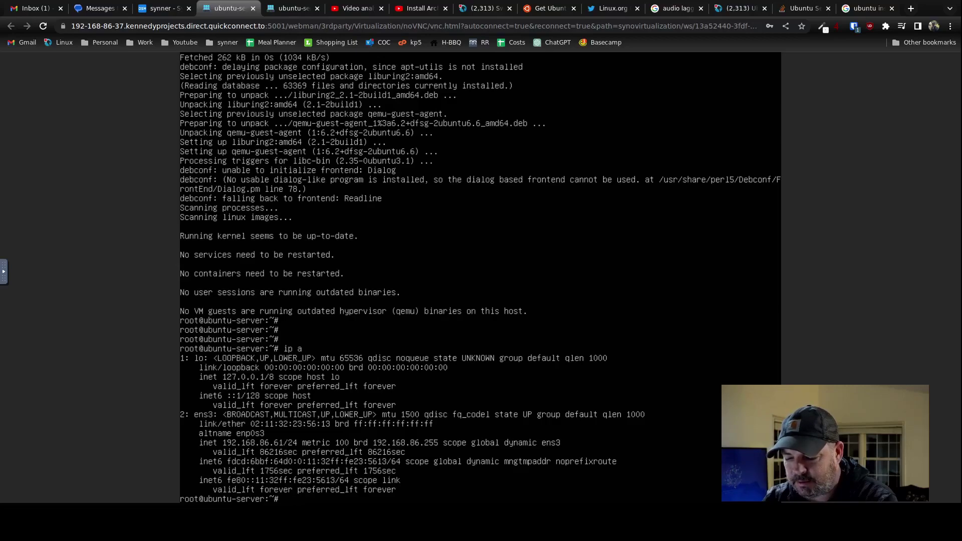
pyautogui.write('apt insta')
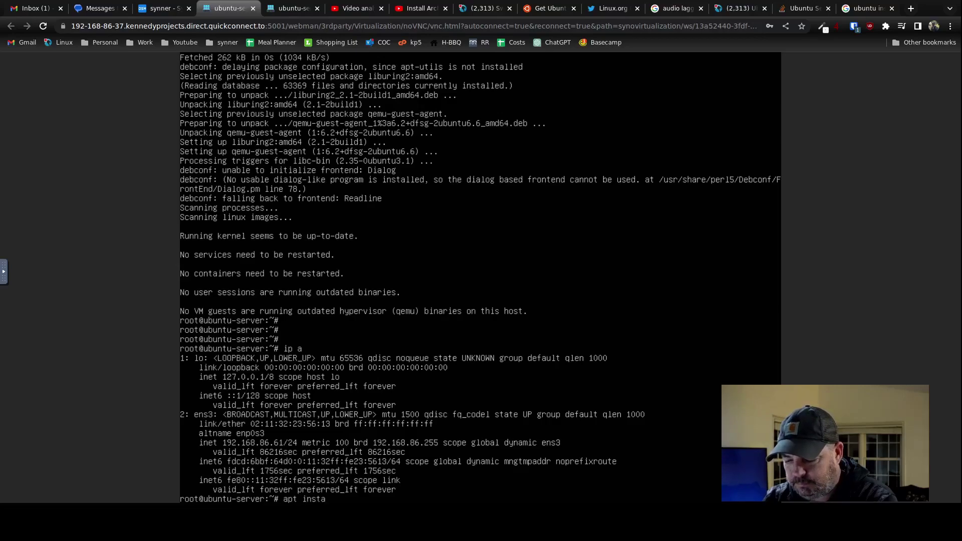
pyautogui.write('ll netstat')
pyautogui.press('Return')
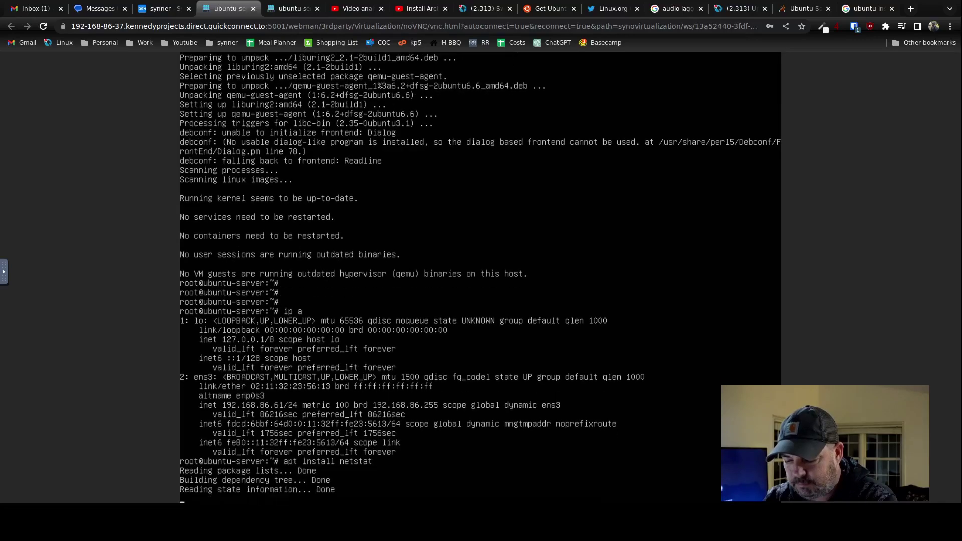
pyautogui.write('netstat')
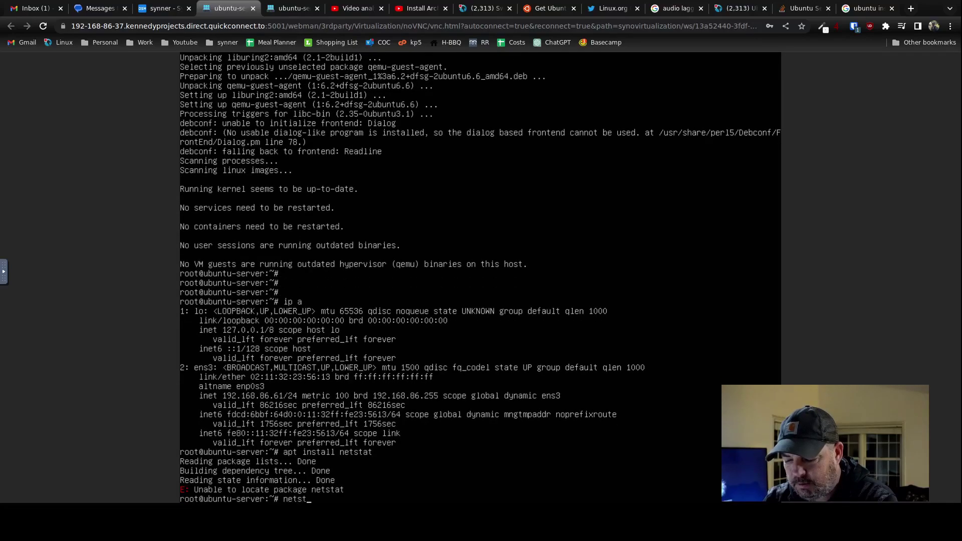
pyautogui.press('Return')
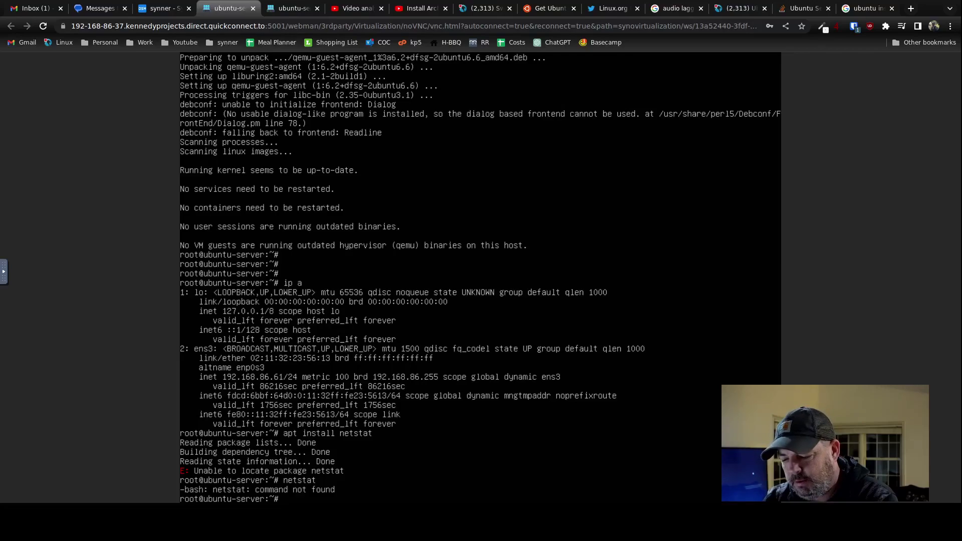
pyautogui.write('apt instal')
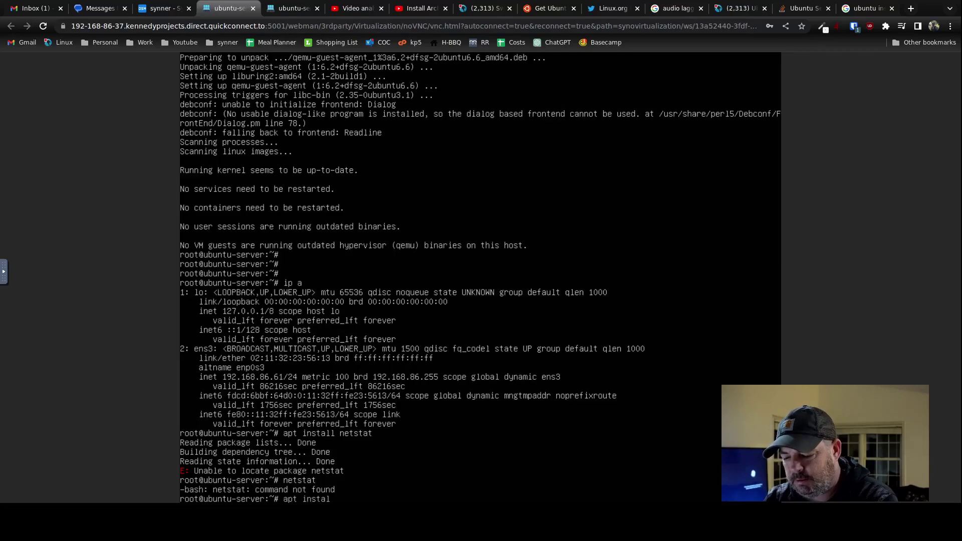
pyautogui.write('l net-utils')
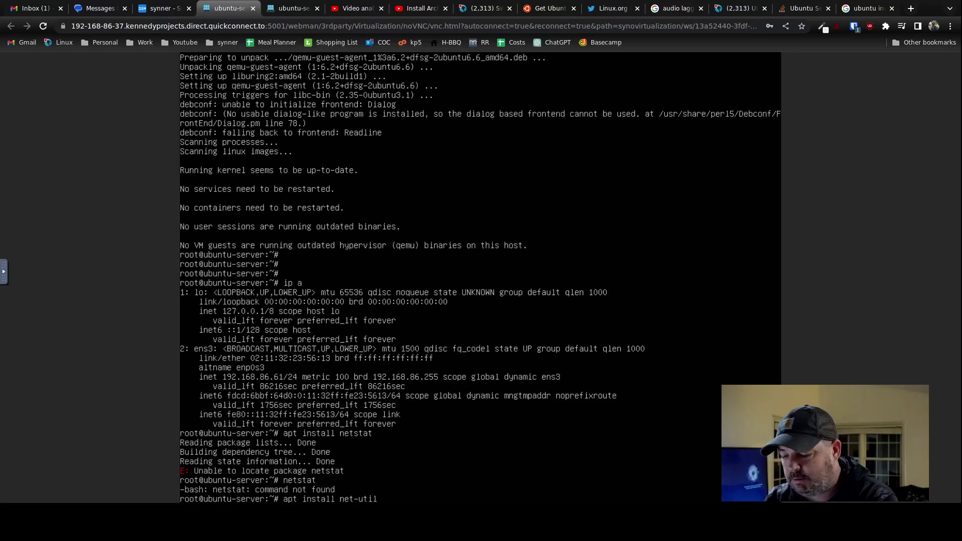
pyautogui.press('Return')
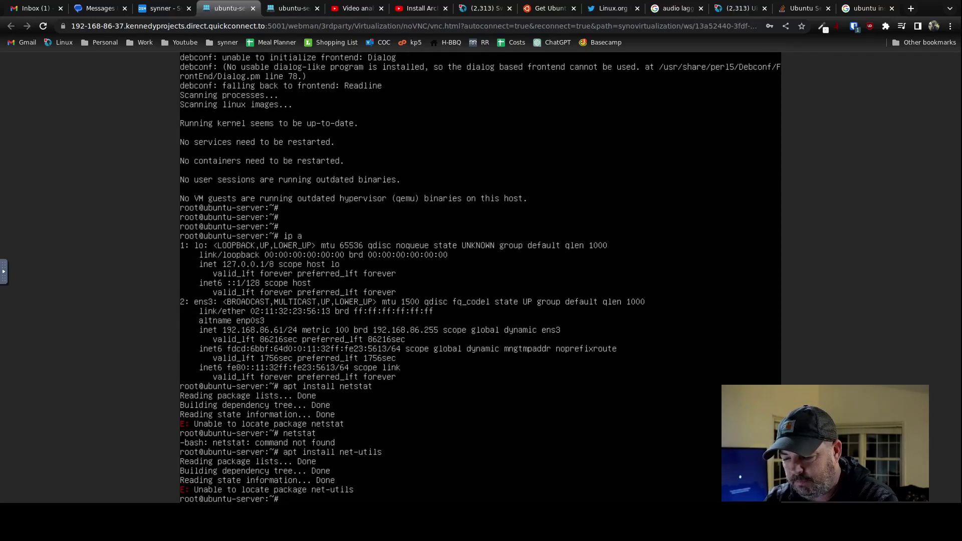
pyautogui.hotkey('ctrl', 't')
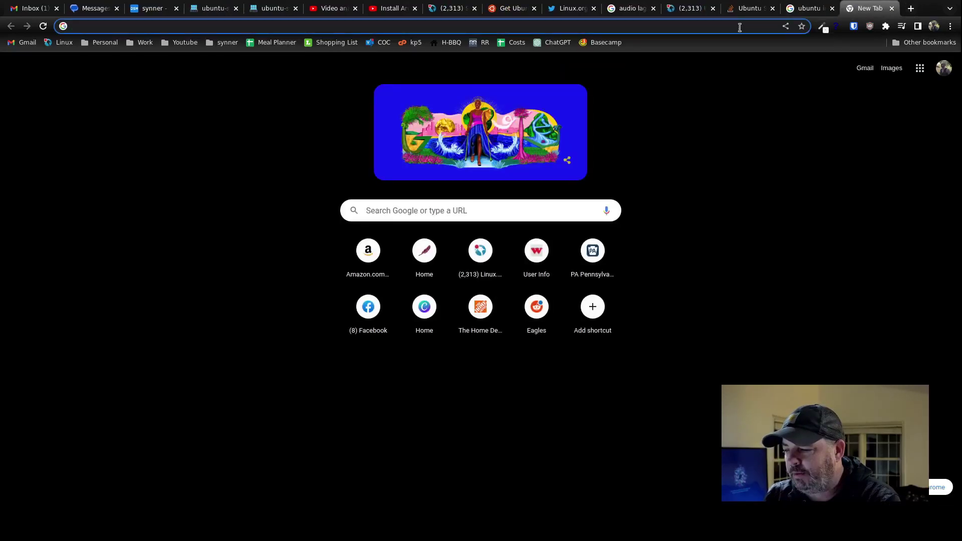
# Search 'ubuntu install netstat' and read the Tecmint article naming the net-tools package.
pyautogui.click(740, 27)
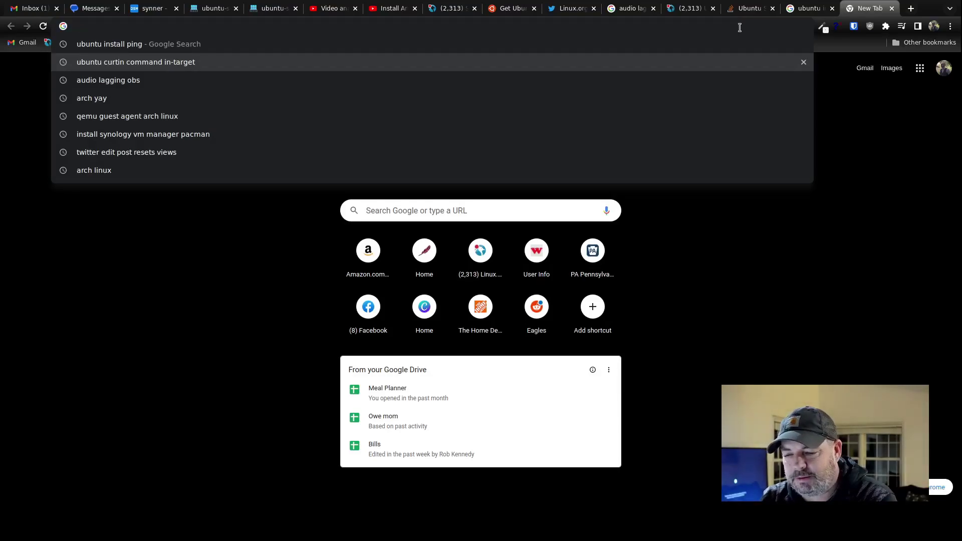
pyautogui.write('ubuntu install')
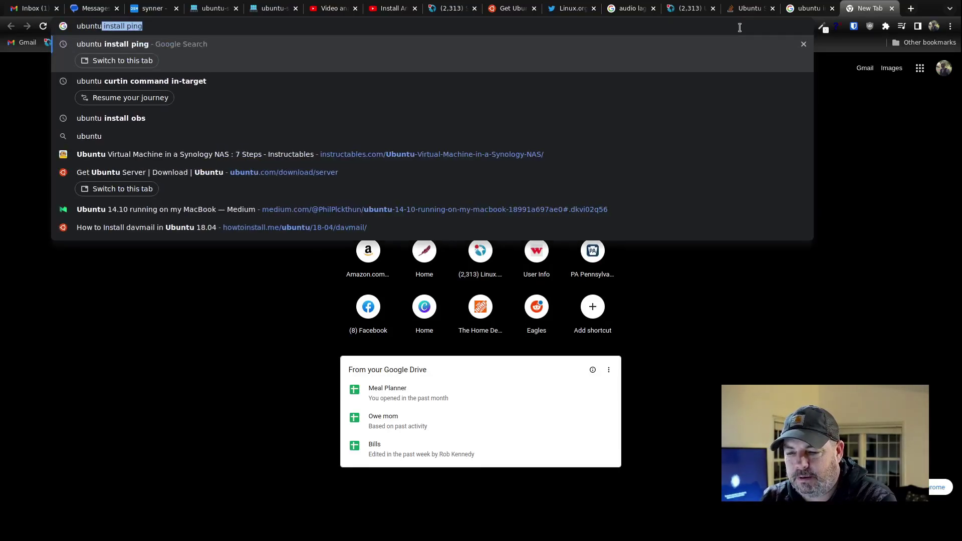
pyautogui.write(' netstat')
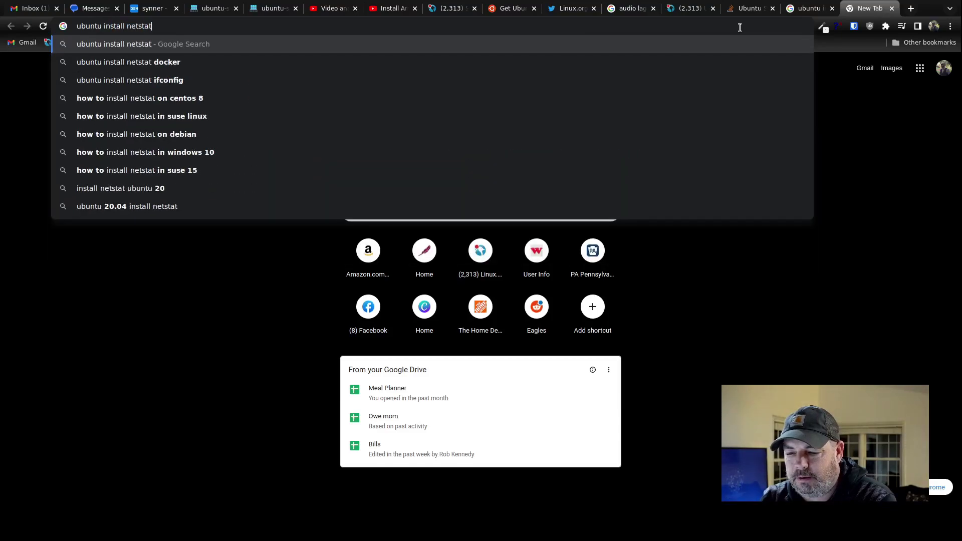
pyautogui.press('Return')
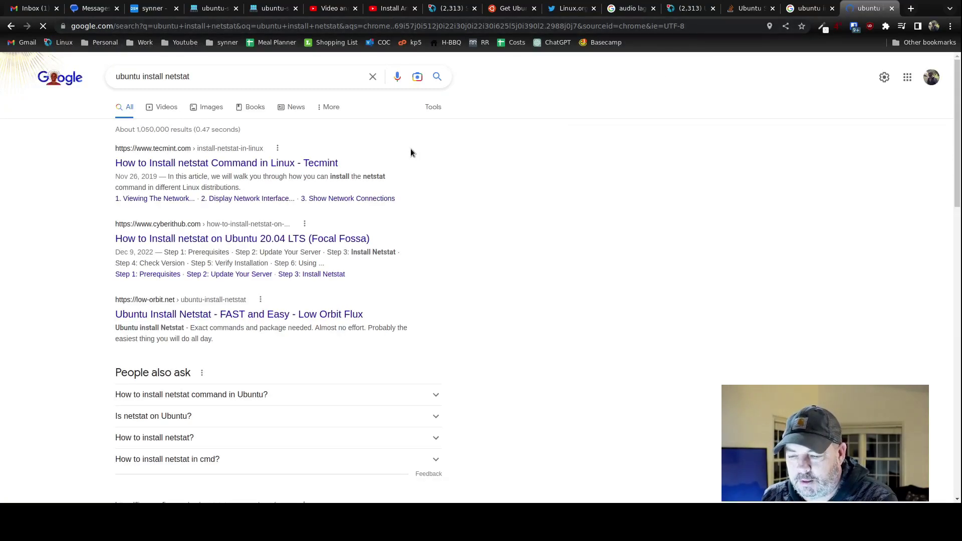
pyautogui.click(311, 163)
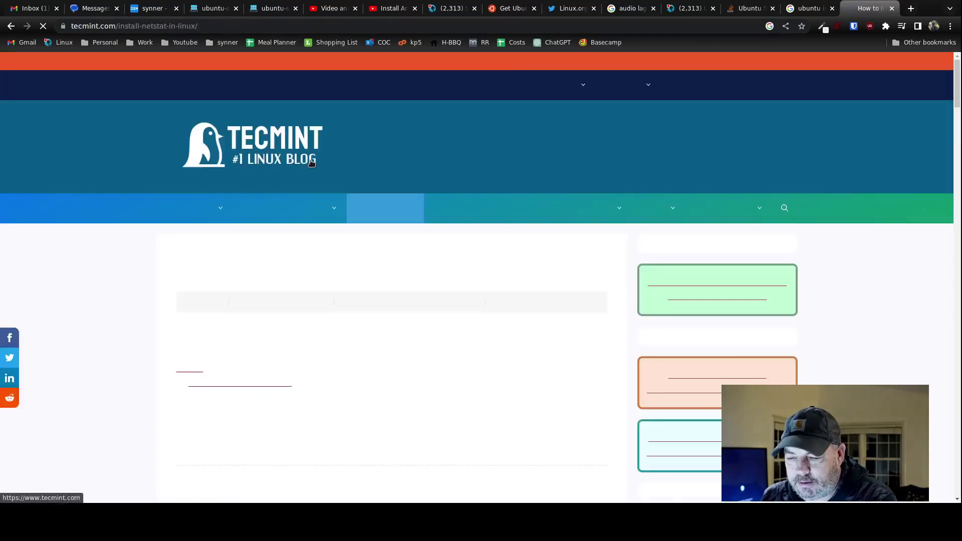
pyautogui.scroll(-4, 203, 299)
pyautogui.scroll(-3, 201, 300)
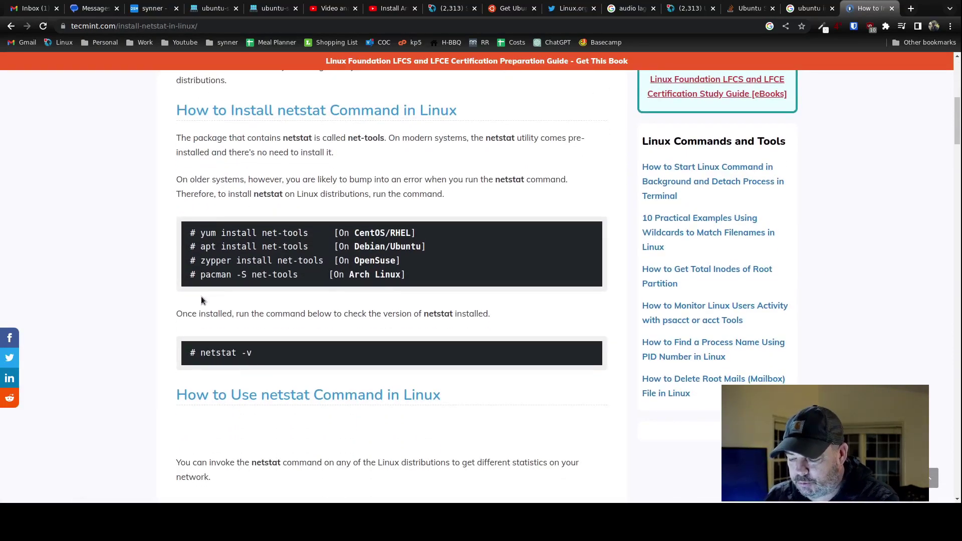
pyautogui.click(213, 8)
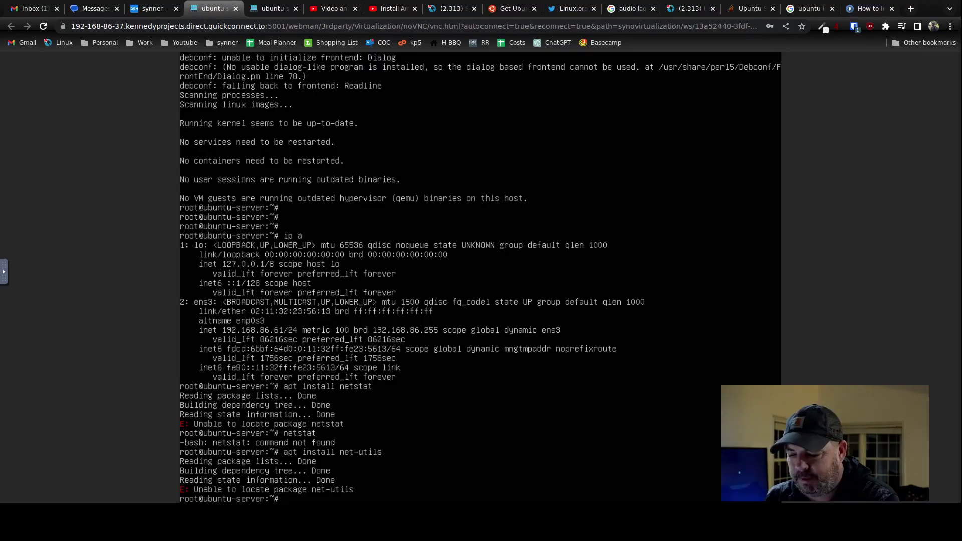
# Install net-tools, then run netstat -tanp|grep LISTEN showing ports 53 and 22.
pyautogui.press('Up')
pyautogui.press('BackSpace')
pyautogui.press('BackSpace')
pyautogui.press('BackSpace')
pyautogui.press('BackSpace')
pyautogui.press('BackSpace')
pyautogui.write('tools')
pyautogui.press('Return')
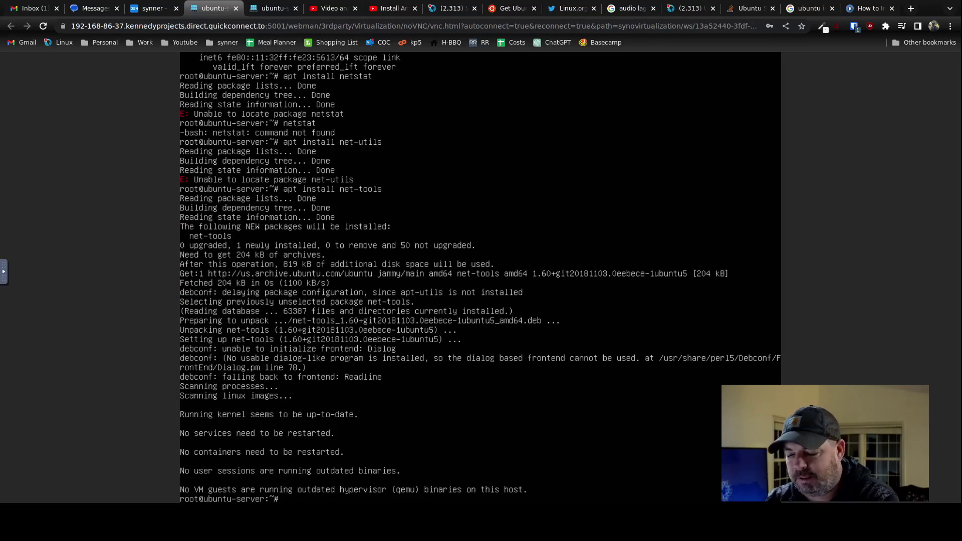
pyautogui.write('netsta')
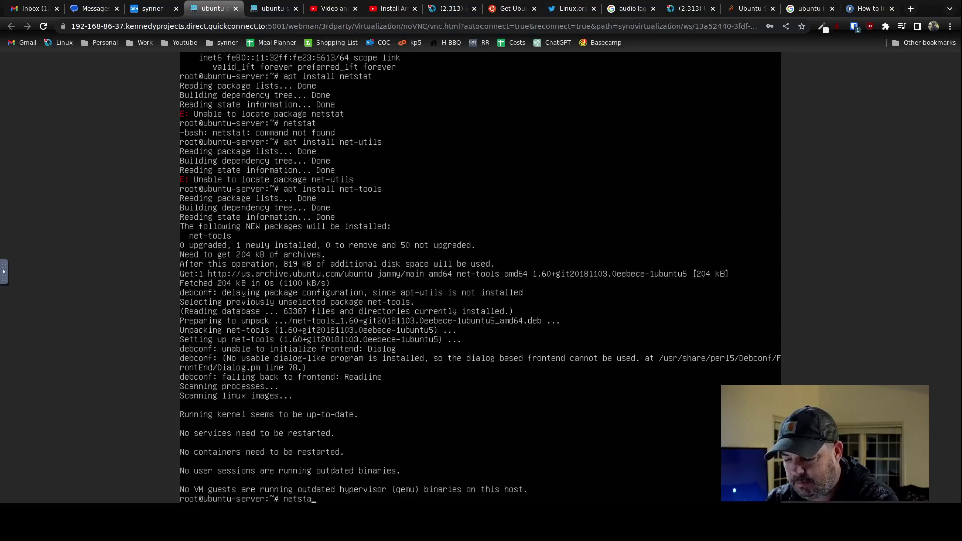
pyautogui.write('t -tanp|grep LISTEN')
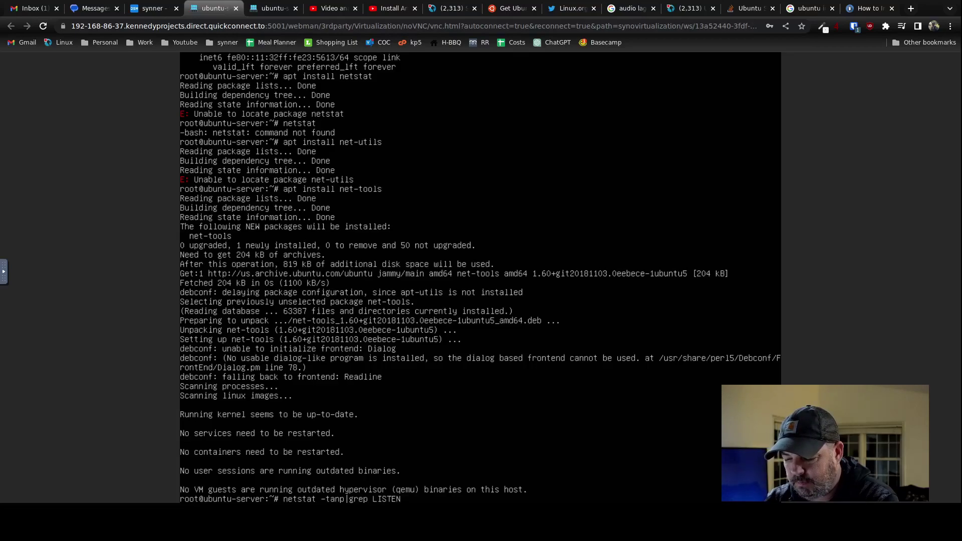
pyautogui.press('Return')
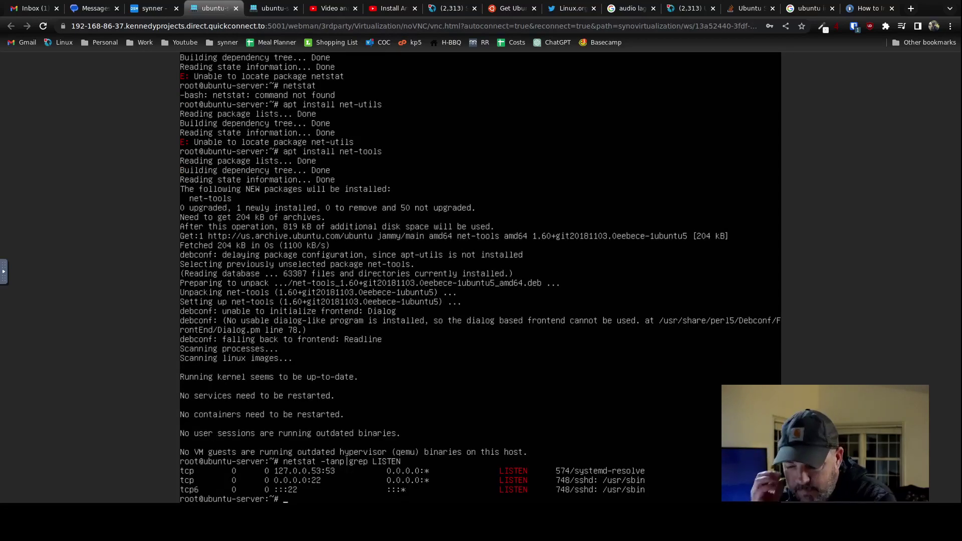